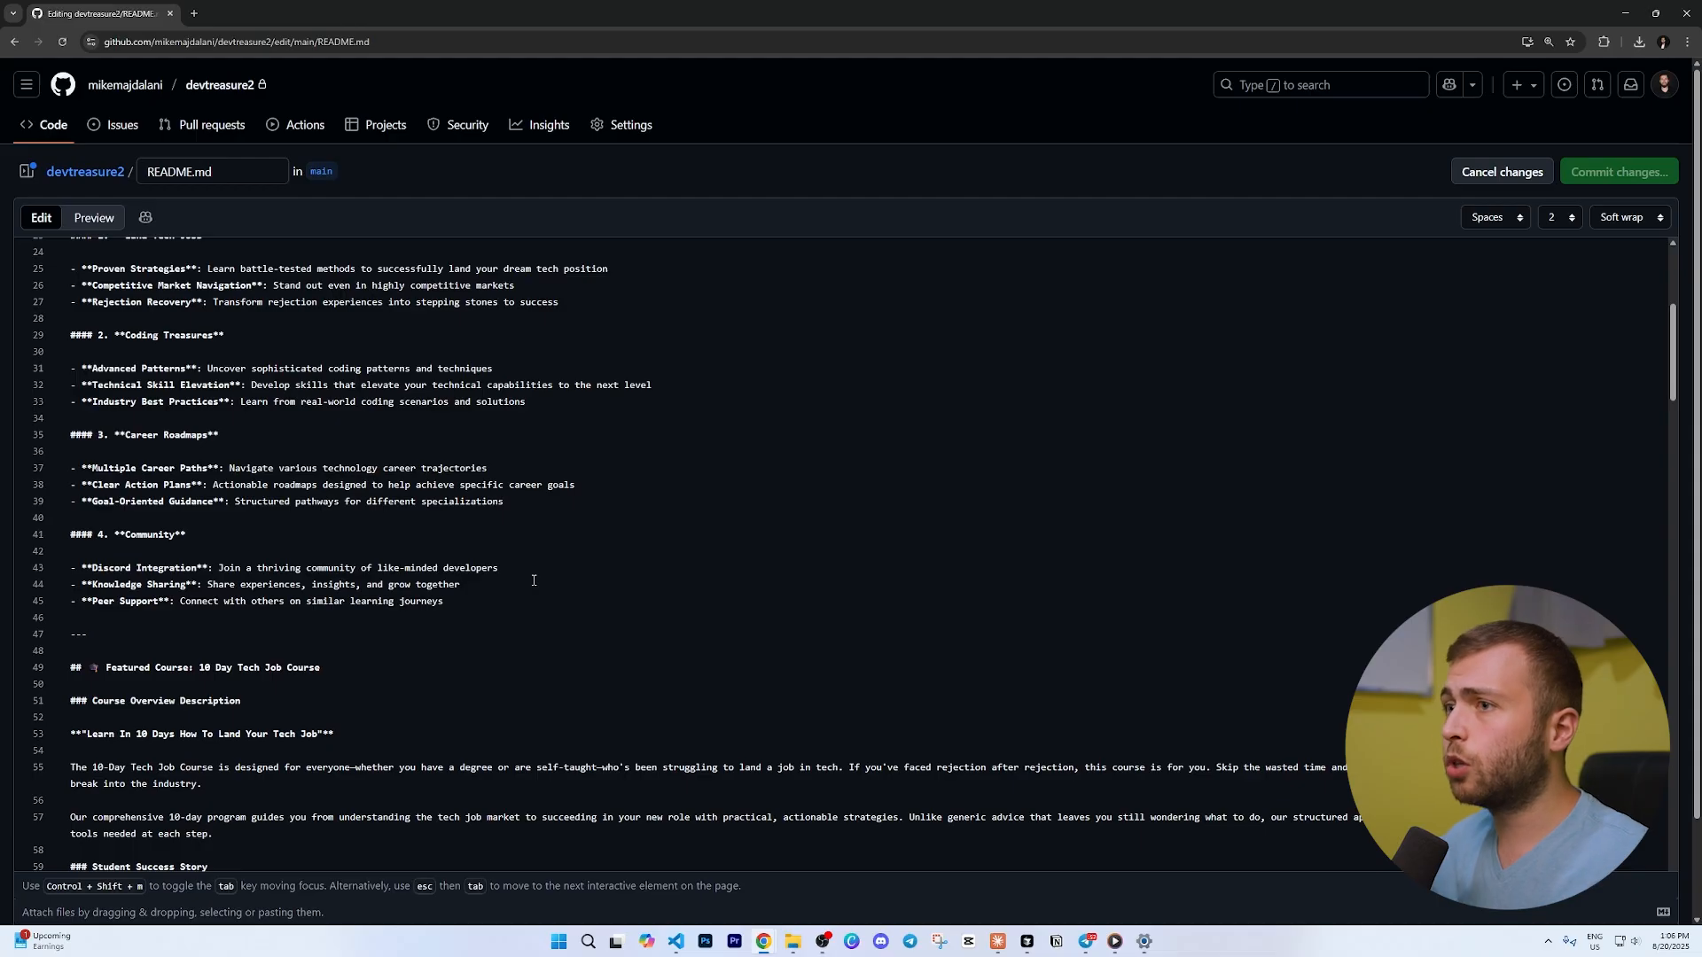
- Read through the whole README.md of the devtreasure2 repository, from the platform description to the contact information
{"action": "scroll", "coordinate": [534, 581], "scroll_direction": "up", "scroll_amount": 5}
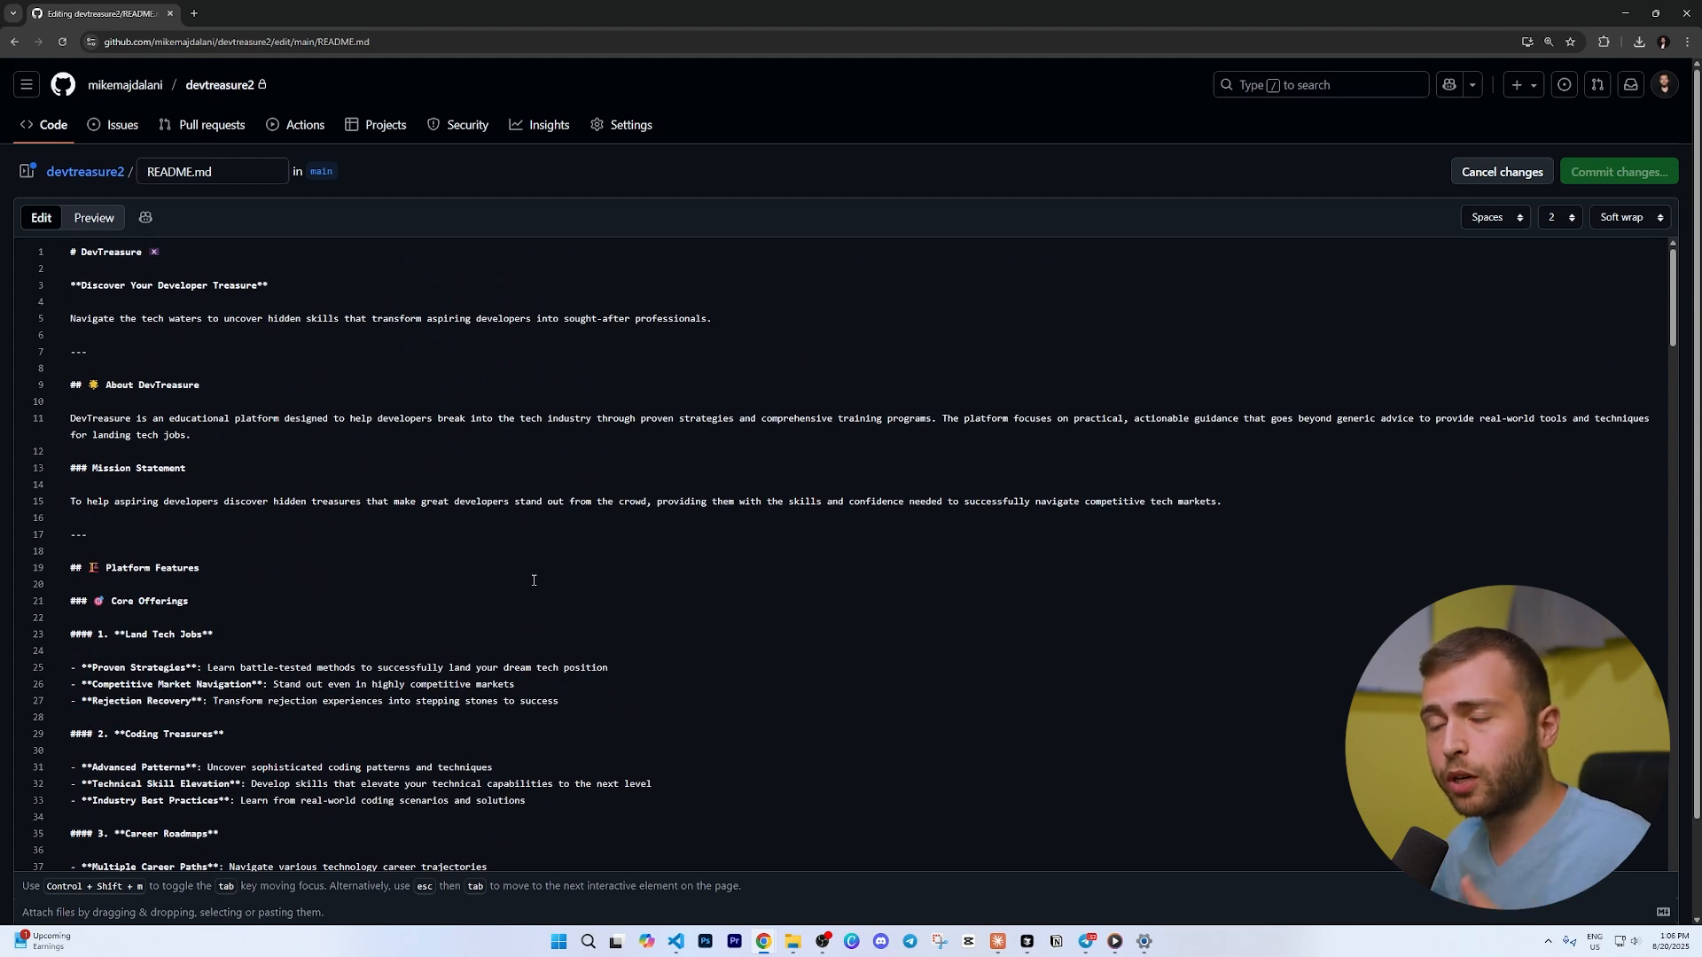
{"action": "scroll", "coordinate": [534, 580], "scroll_direction": "down", "scroll_amount": 20}
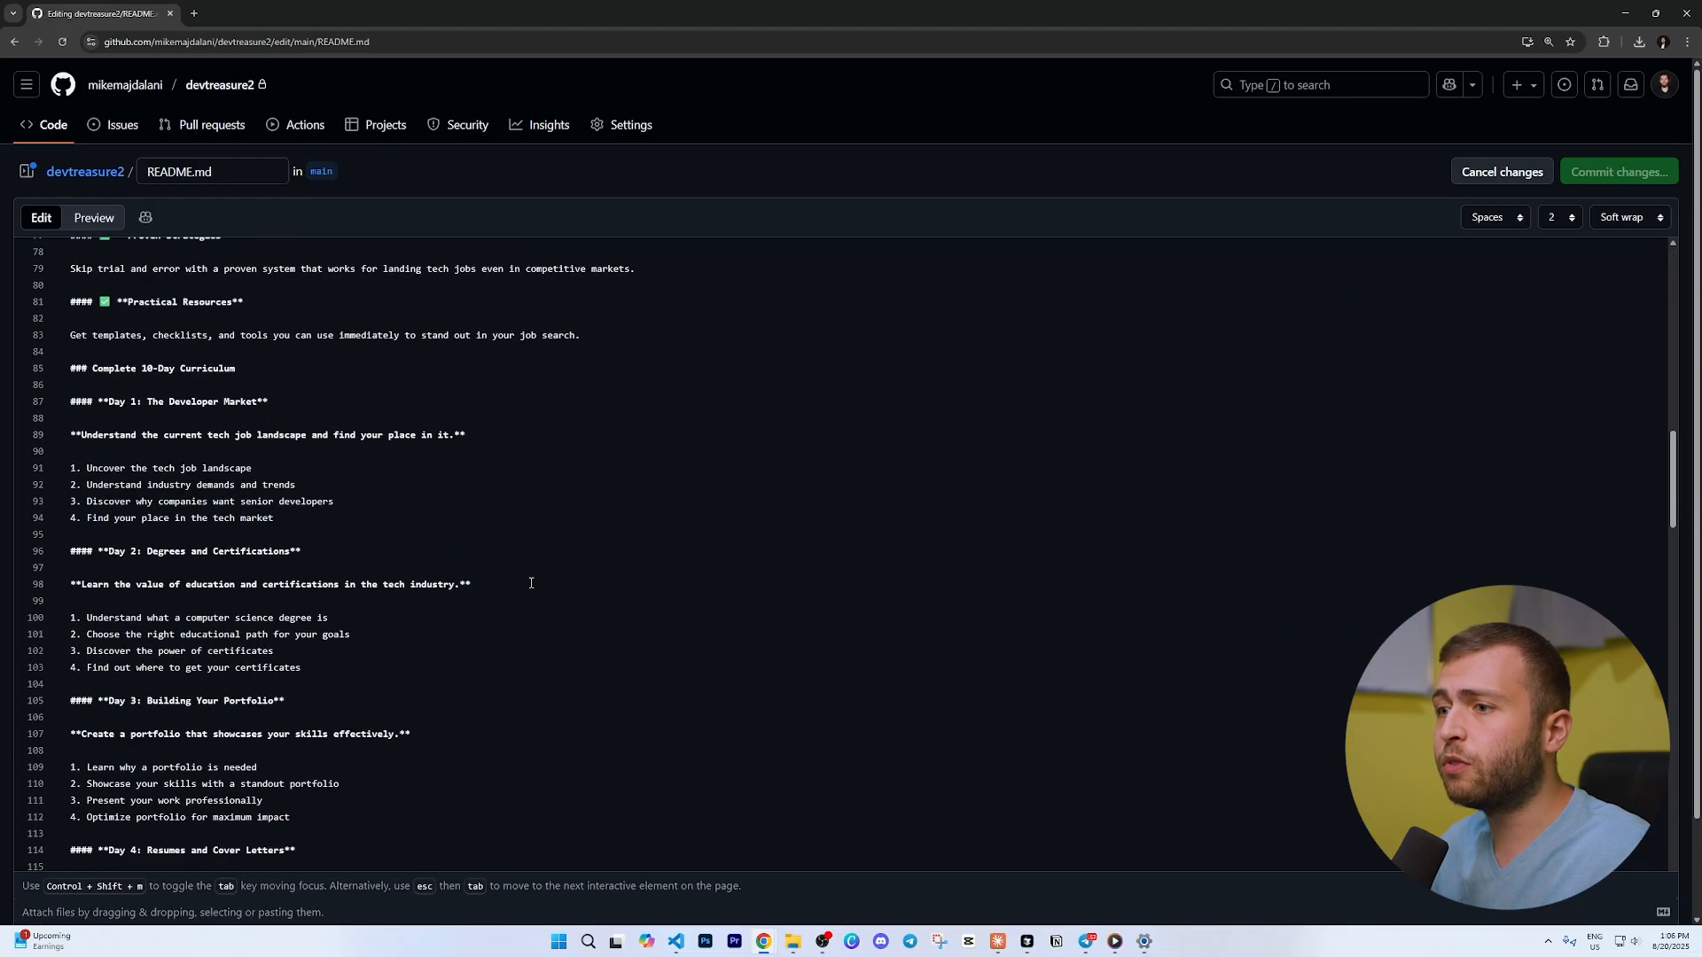
{"action": "scroll", "coordinate": [530, 583], "scroll_direction": "down", "scroll_amount": 14}
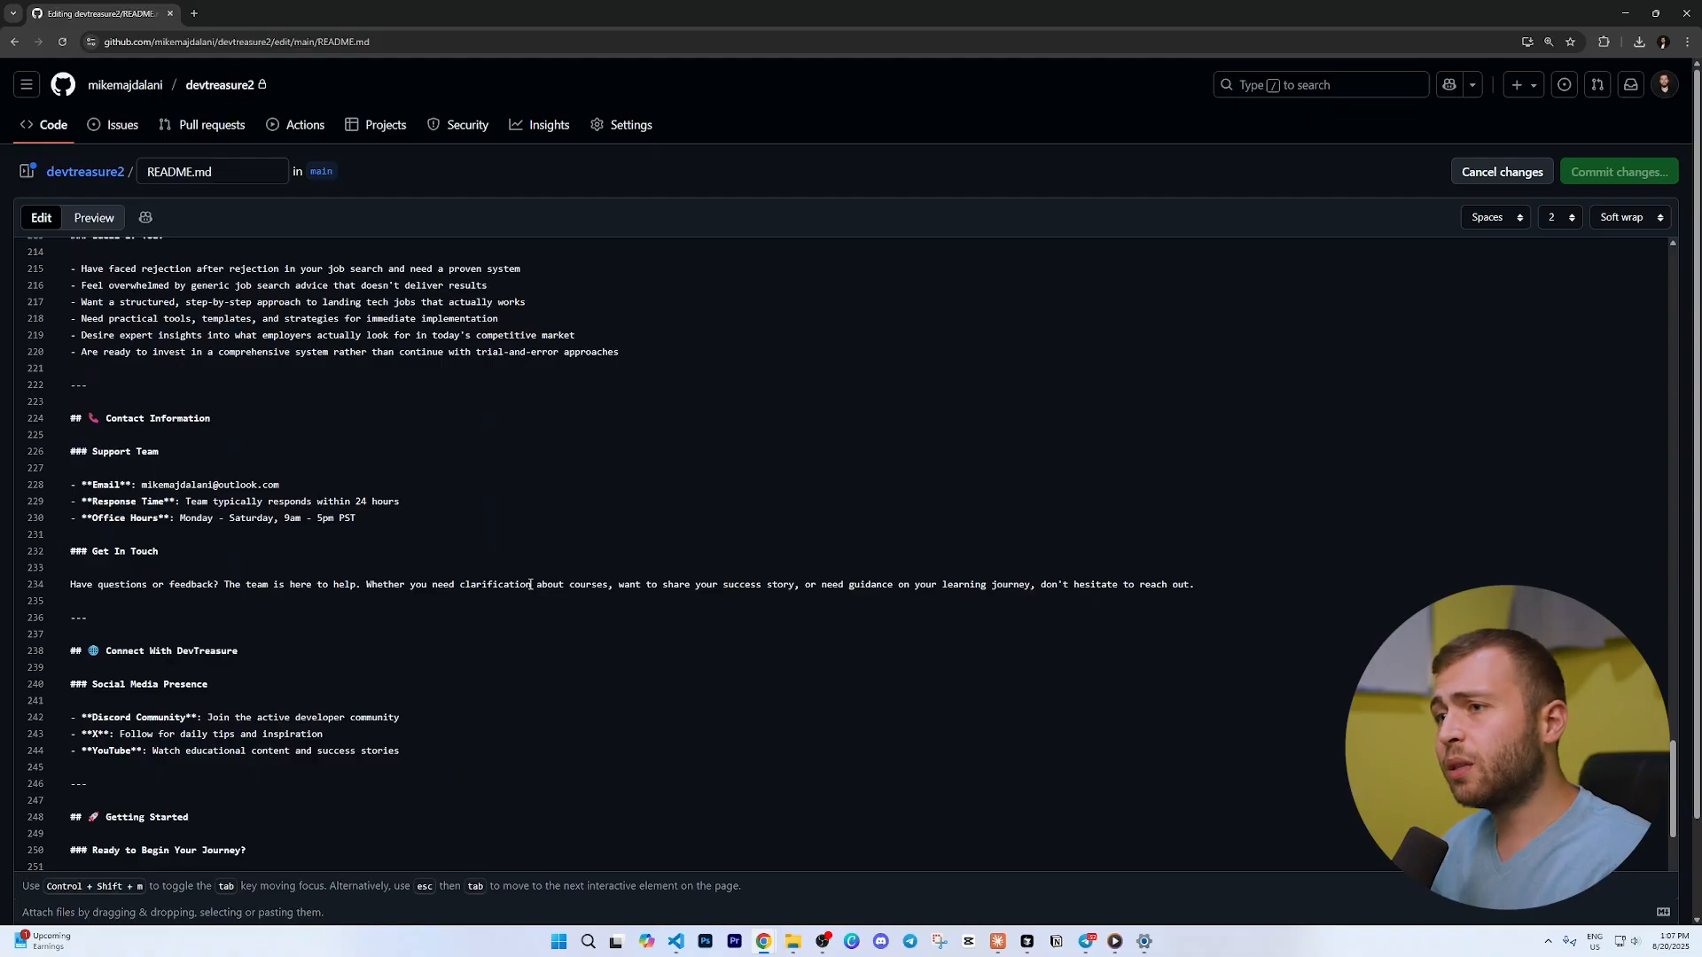
{"action": "scroll", "coordinate": [530, 585], "scroll_direction": "up", "scroll_amount": 12}
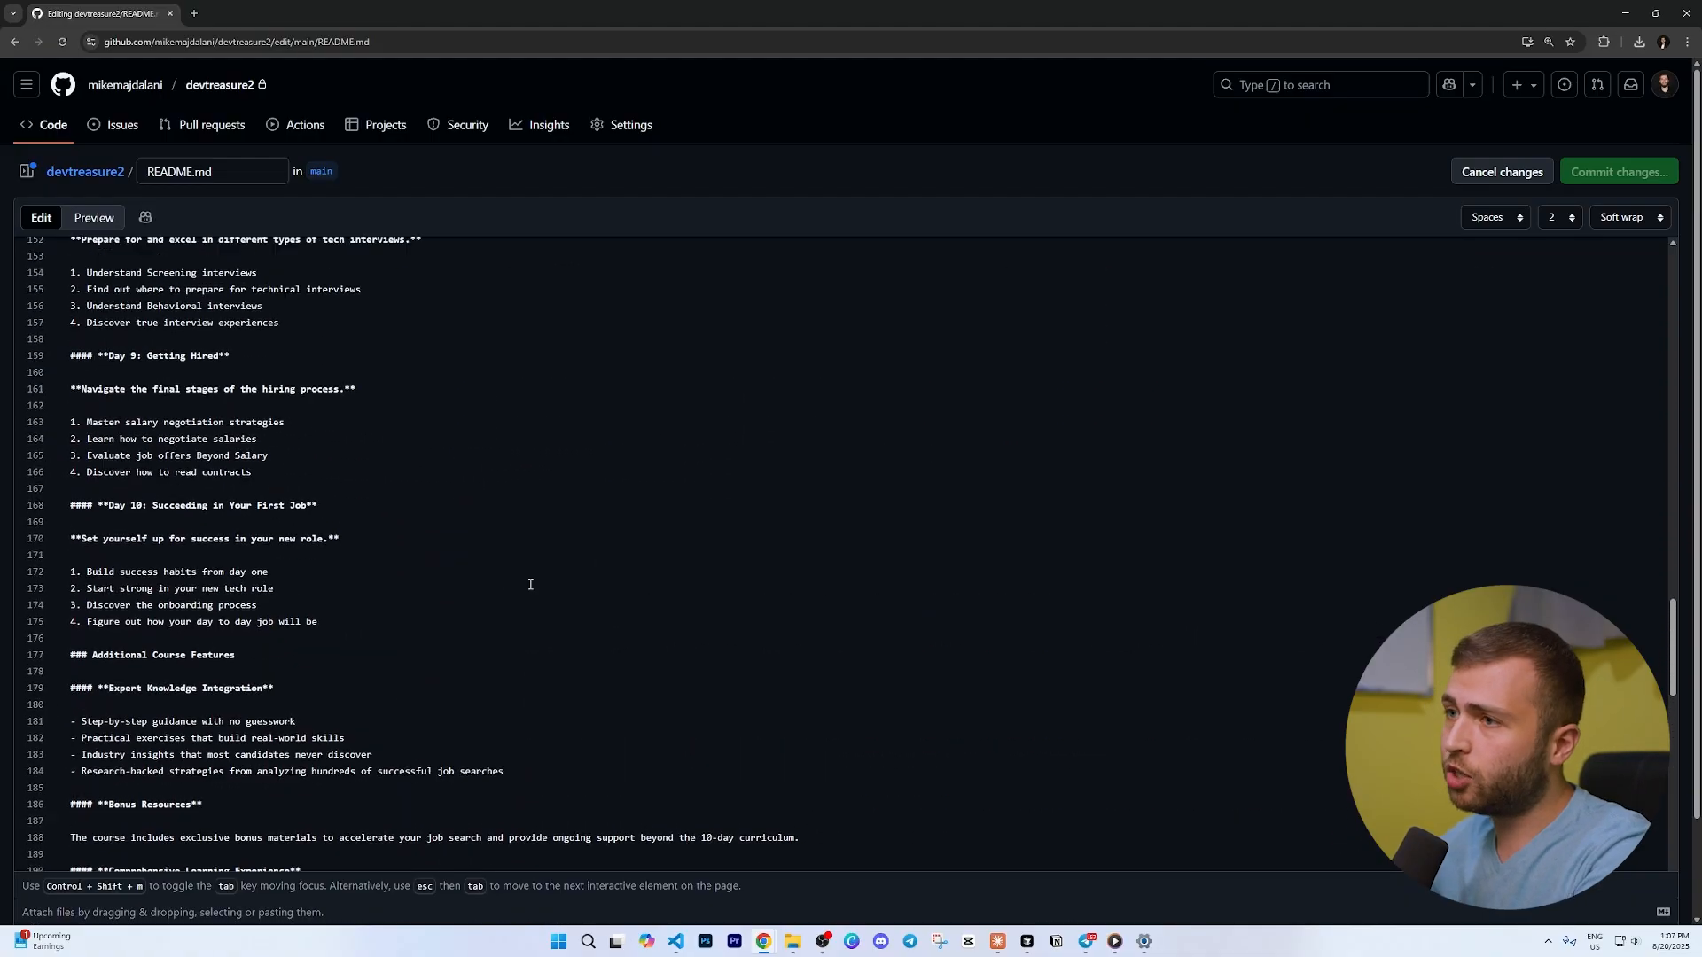
{"action": "scroll", "coordinate": [530, 584], "scroll_direction": "up", "scroll_amount": 14}
{"action": "scroll", "coordinate": [530, 584], "scroll_direction": "up", "scroll_amount": 8}
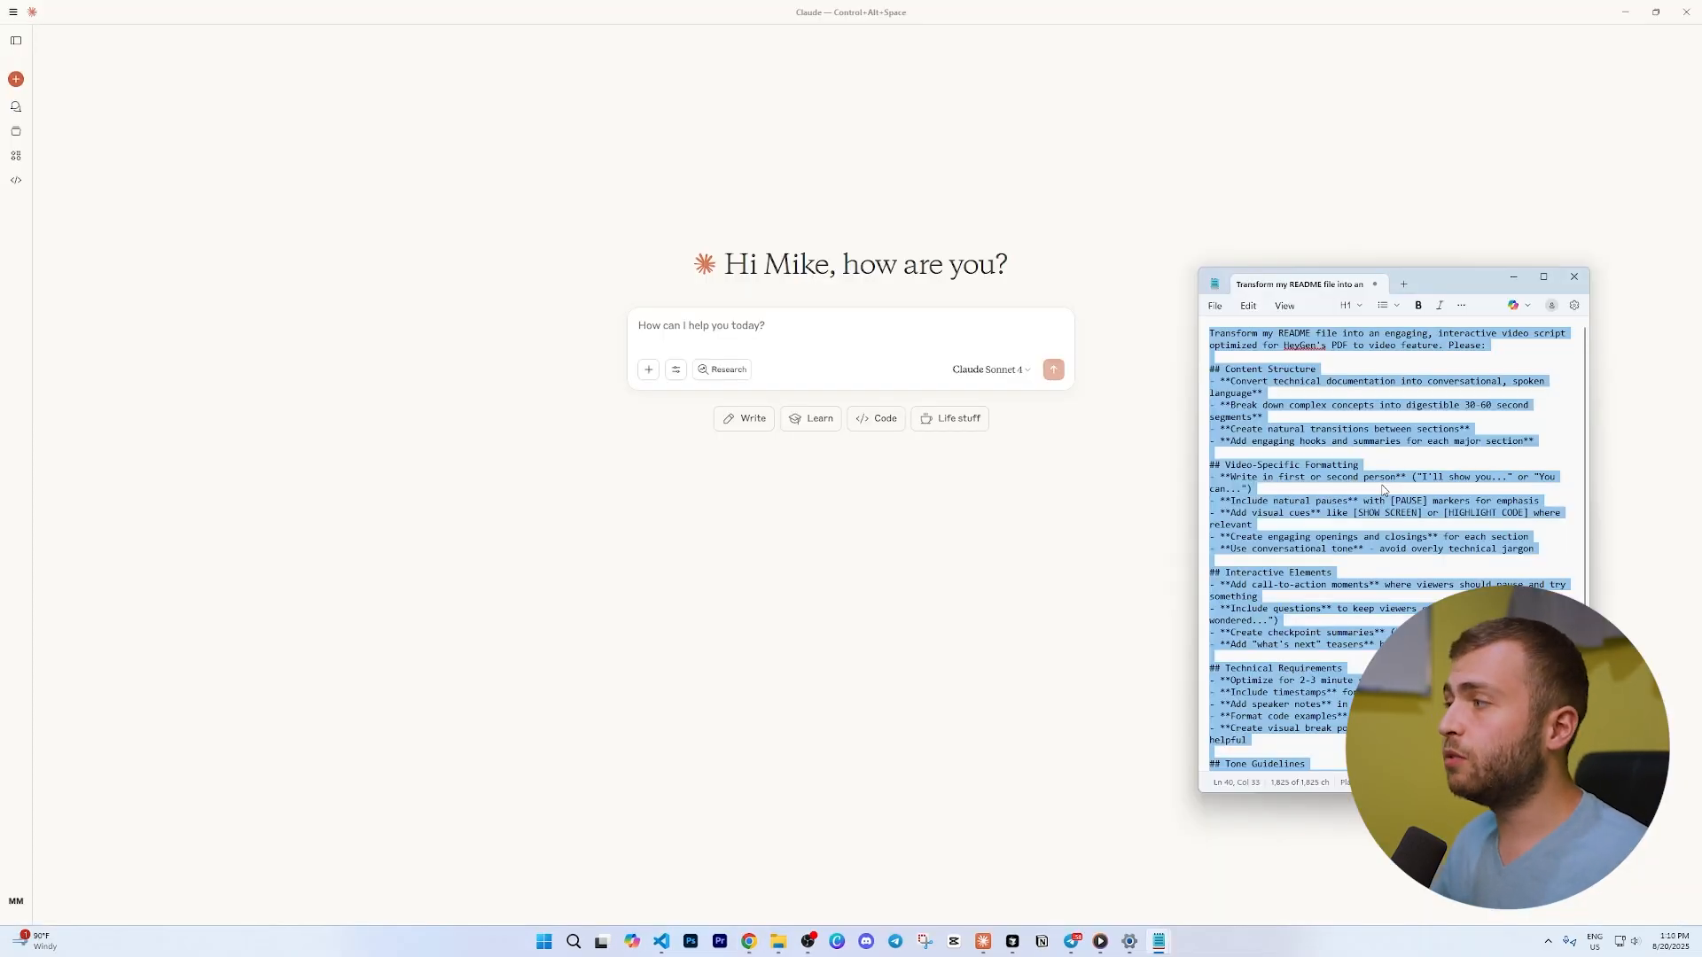
- Copy the entire README-to-video-script prompt from the text note into a new Claude chat message and check it down to the README placeholder
{"action": "left_click", "coordinate": [1382, 549]}
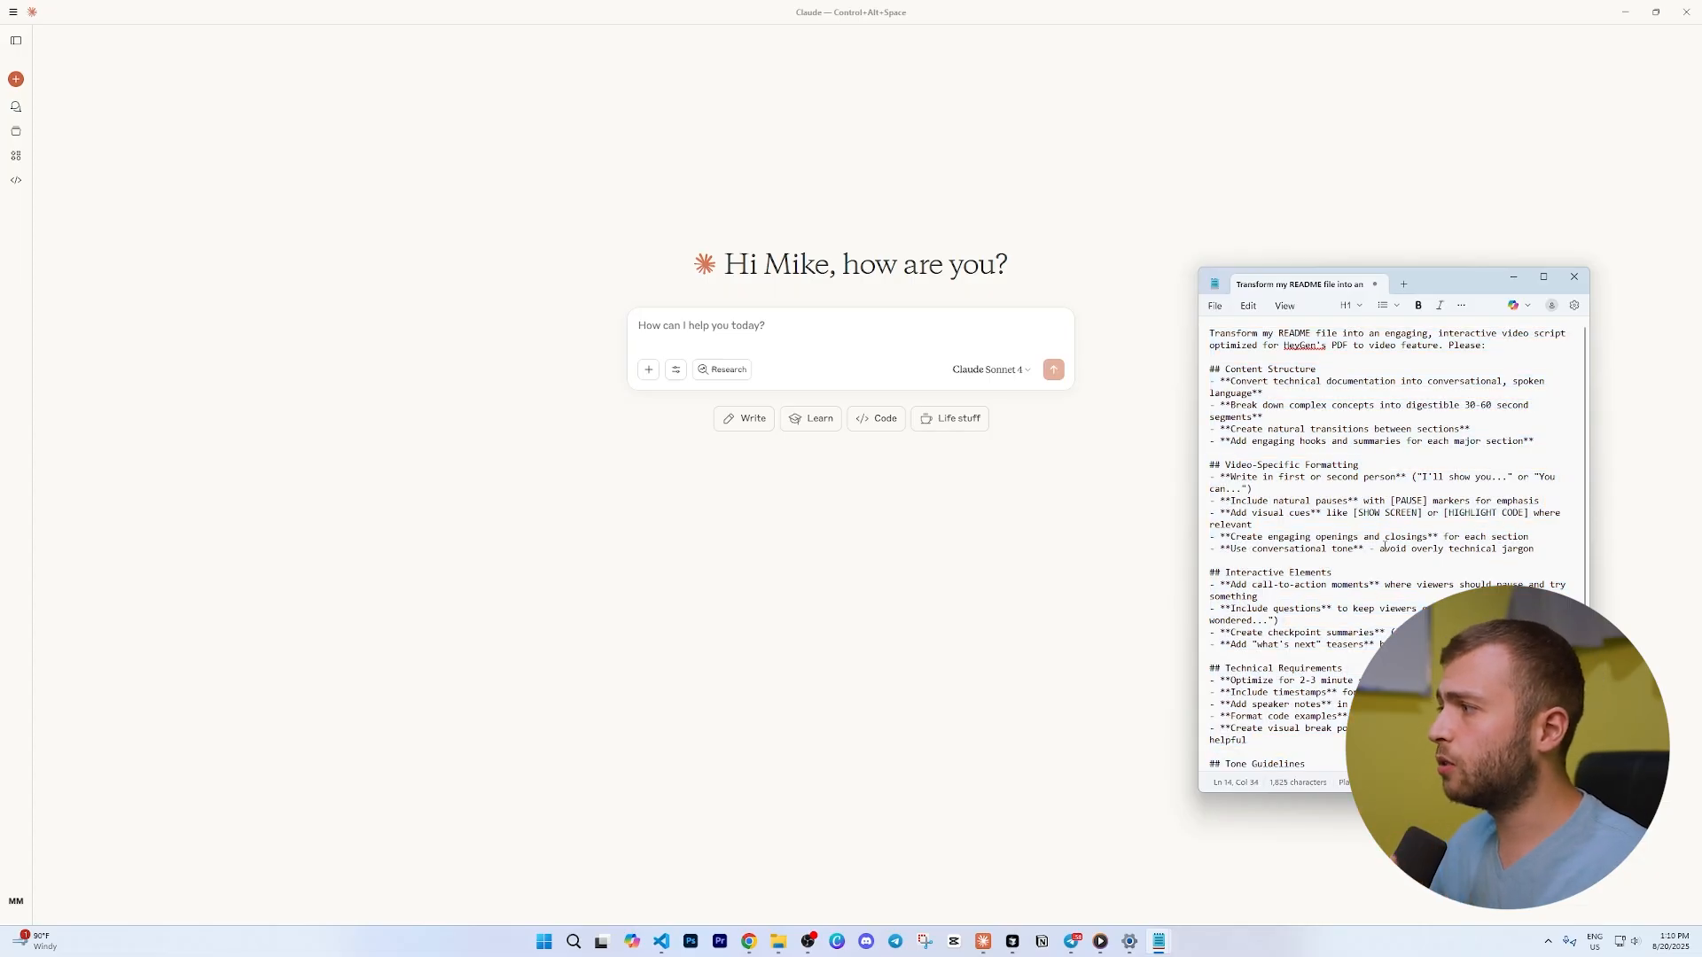
{"action": "left_click_drag", "start_coordinate": [1369, 704], "coordinate": [1252, 334]}
{"action": "left_click", "coordinate": [1304, 442]}
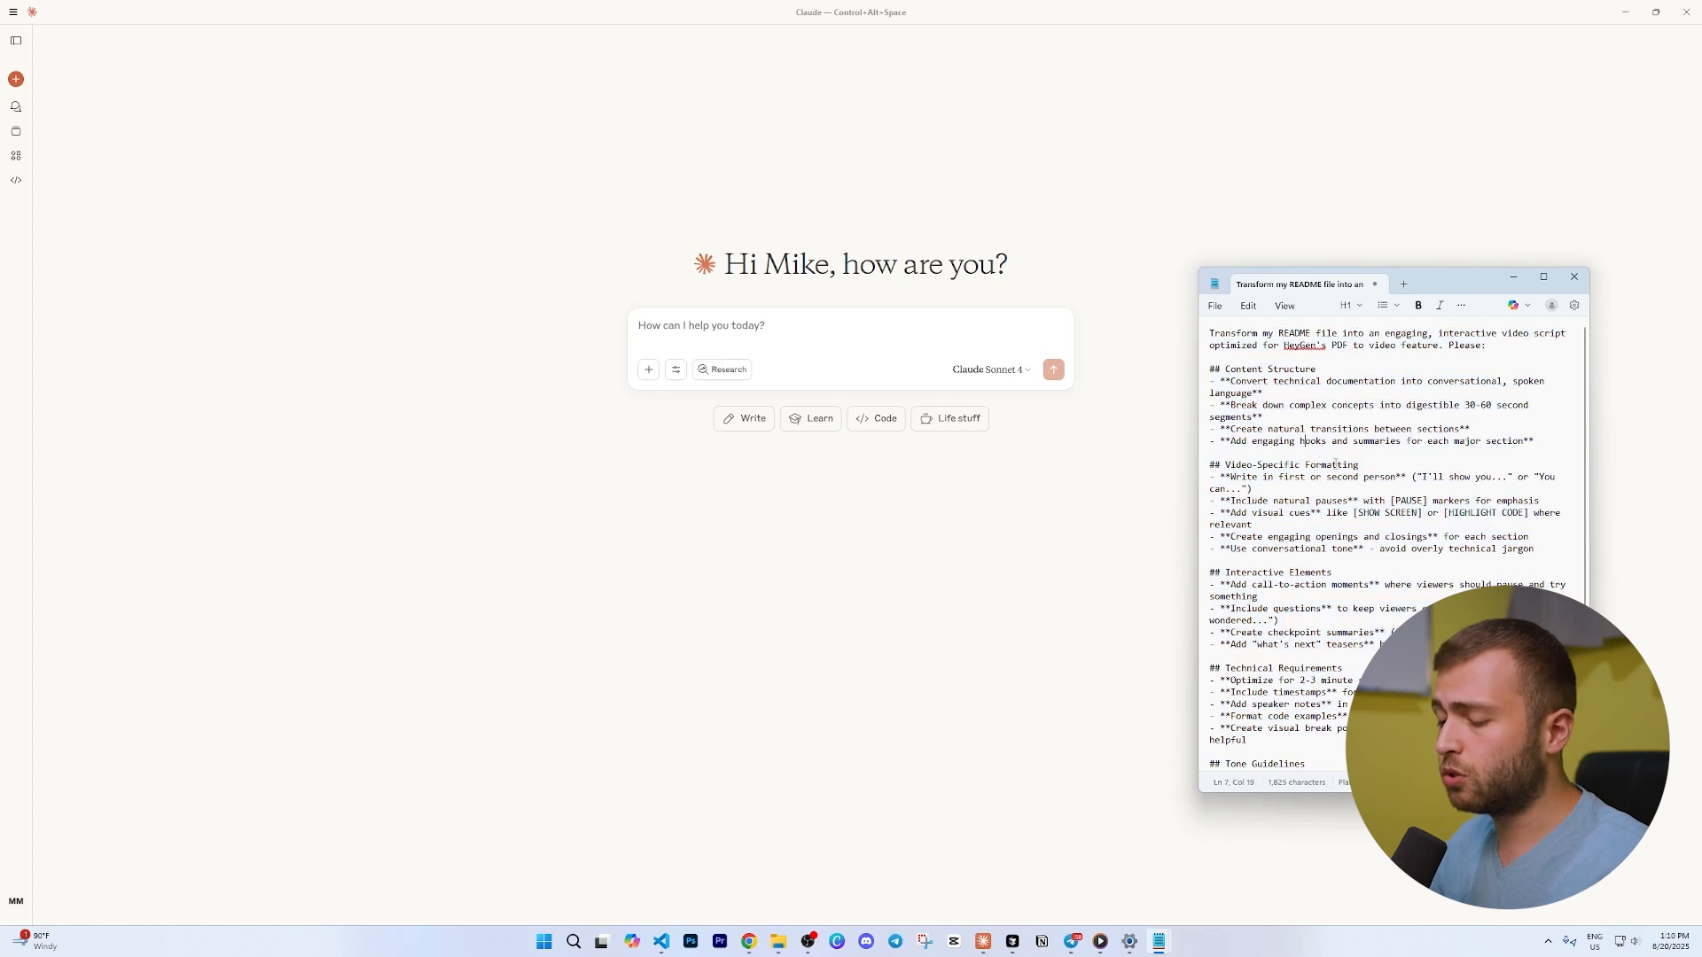
{"action": "key", "text": "ctrl+a"}
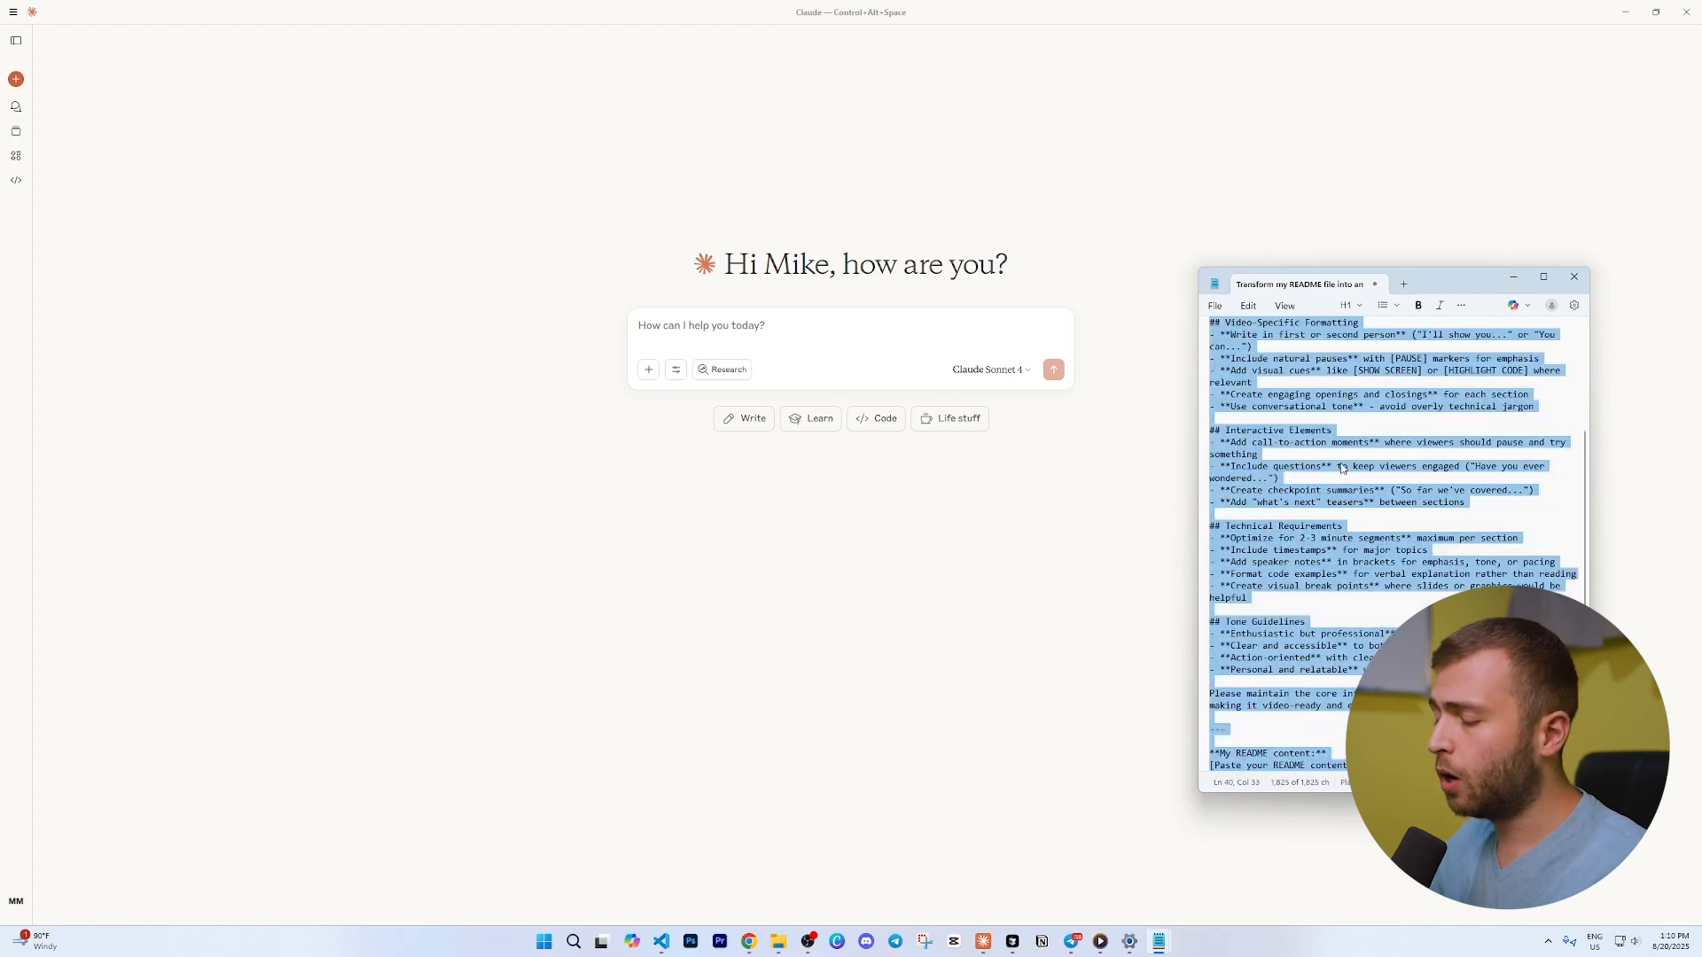
{"action": "left_click", "coordinate": [702, 324]}
{"action": "key", "text": "ctrl+v"}
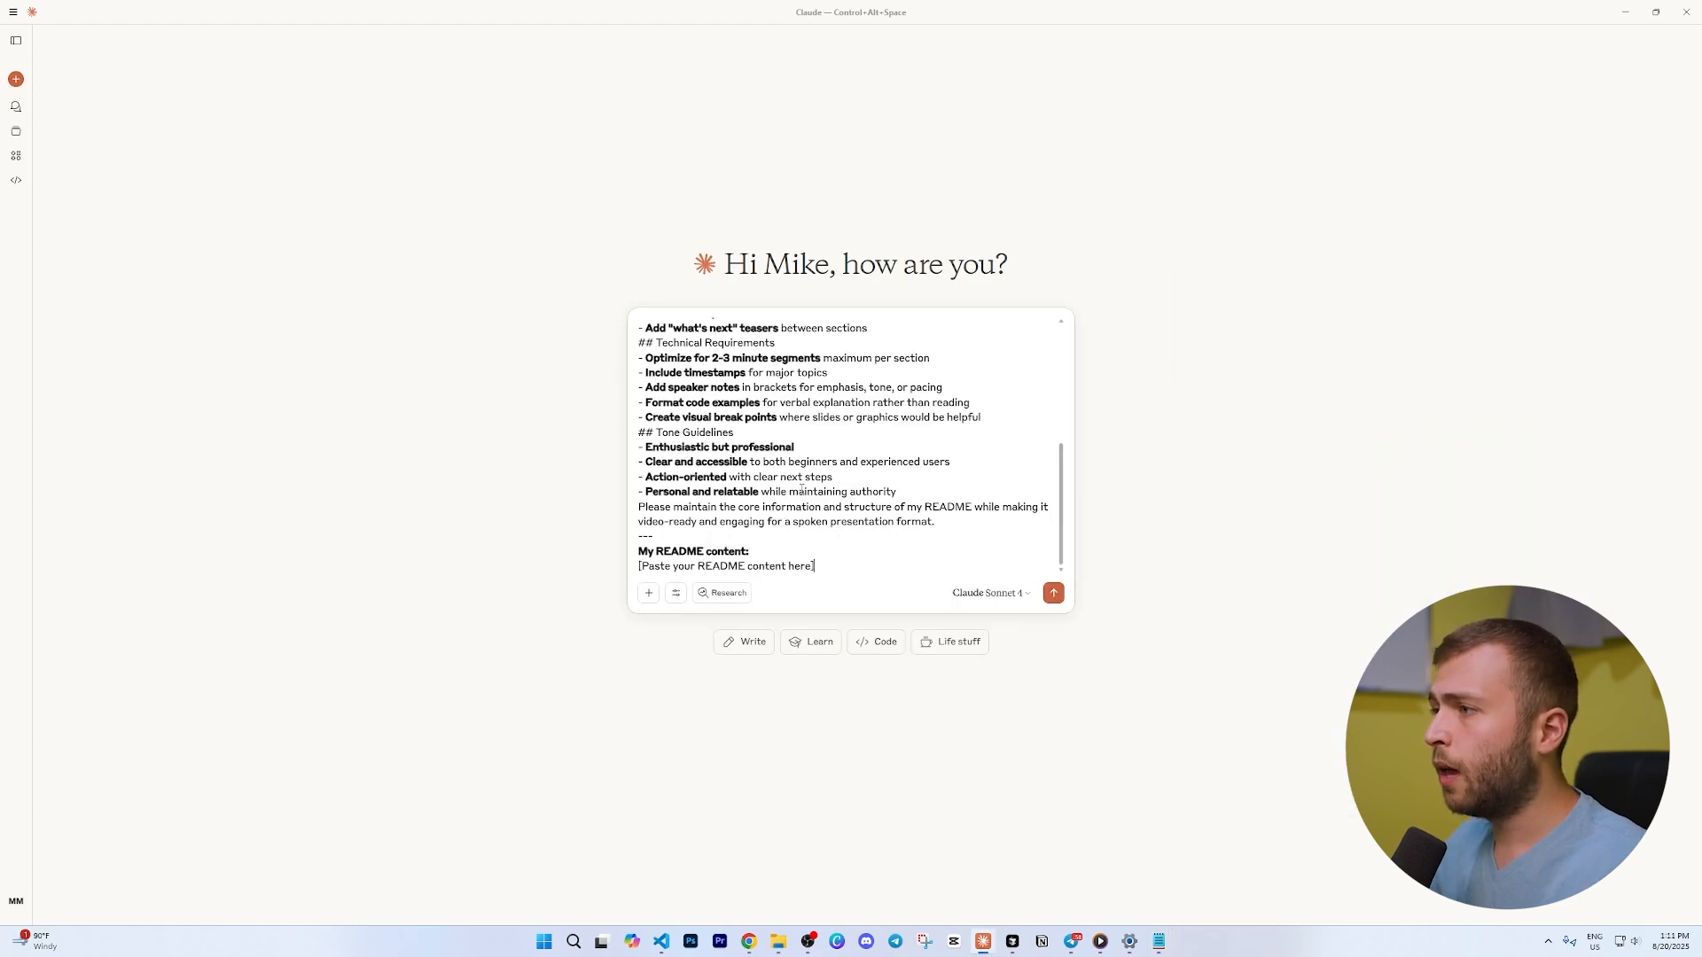
{"action": "scroll", "coordinate": [802, 490], "scroll_direction": "up", "scroll_amount": 5}
{"action": "scroll", "coordinate": [797, 496], "scroll_direction": "down", "scroll_amount": 5}
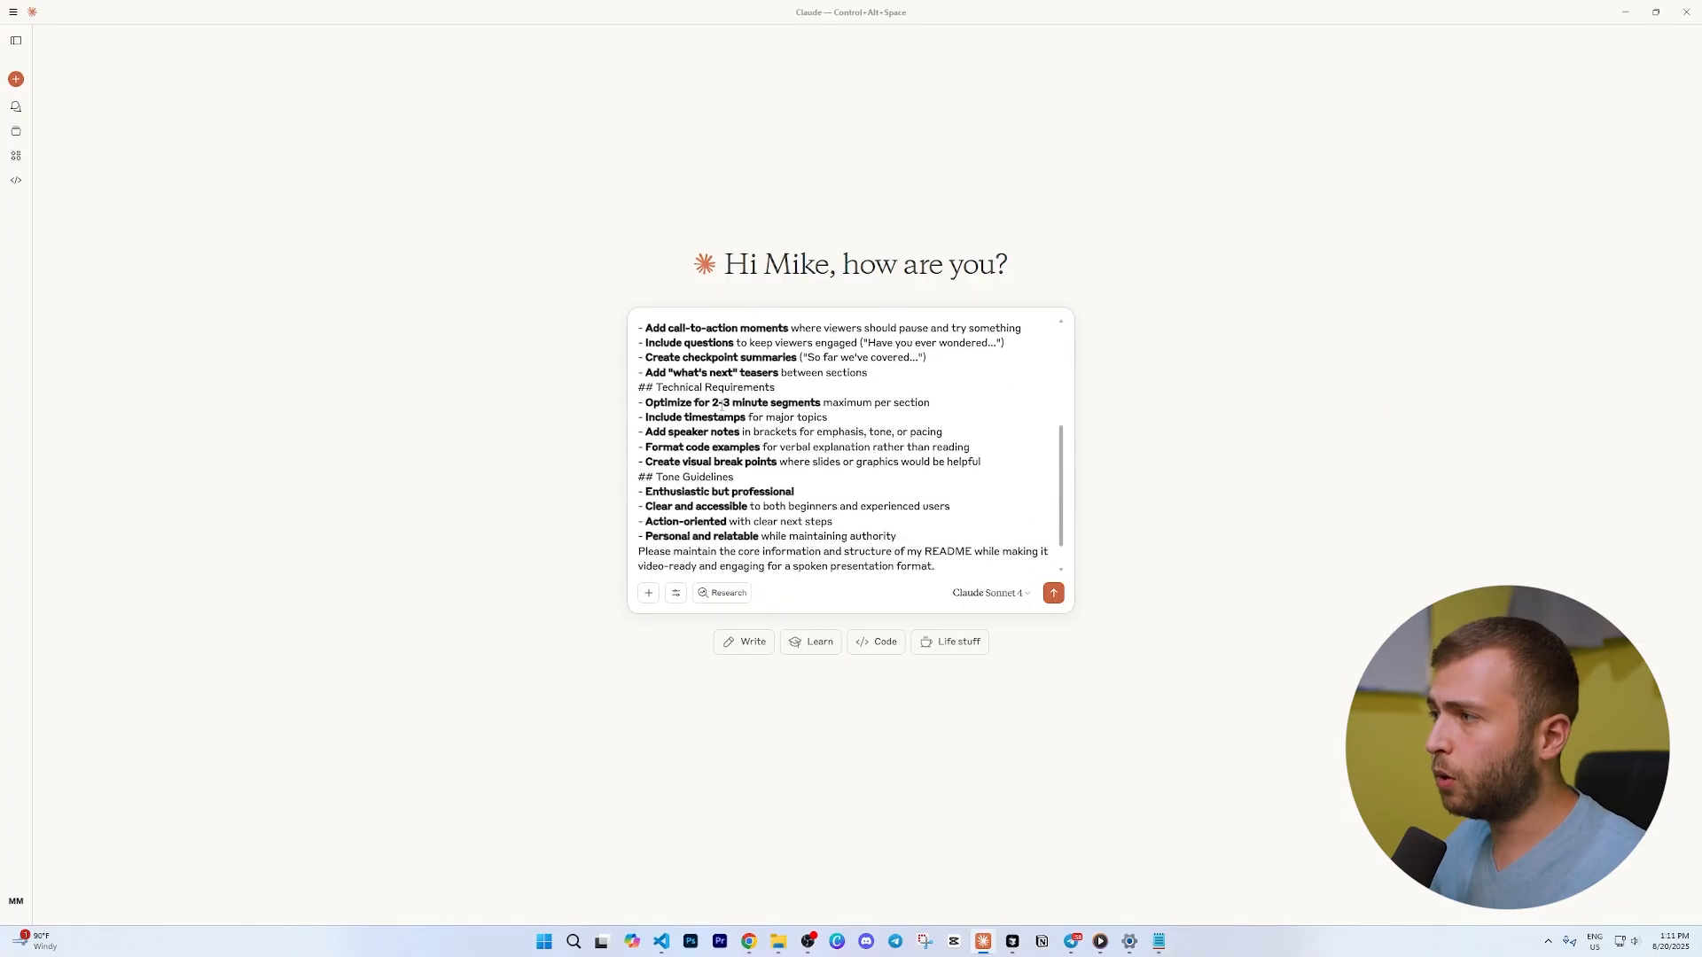
{"action": "left_click_drag", "start_coordinate": [973, 530], "coordinate": [638, 234]}
{"action": "left_click", "coordinate": [820, 496]}
{"action": "scroll", "coordinate": [820, 496], "scroll_direction": "down", "scroll_amount": 5}
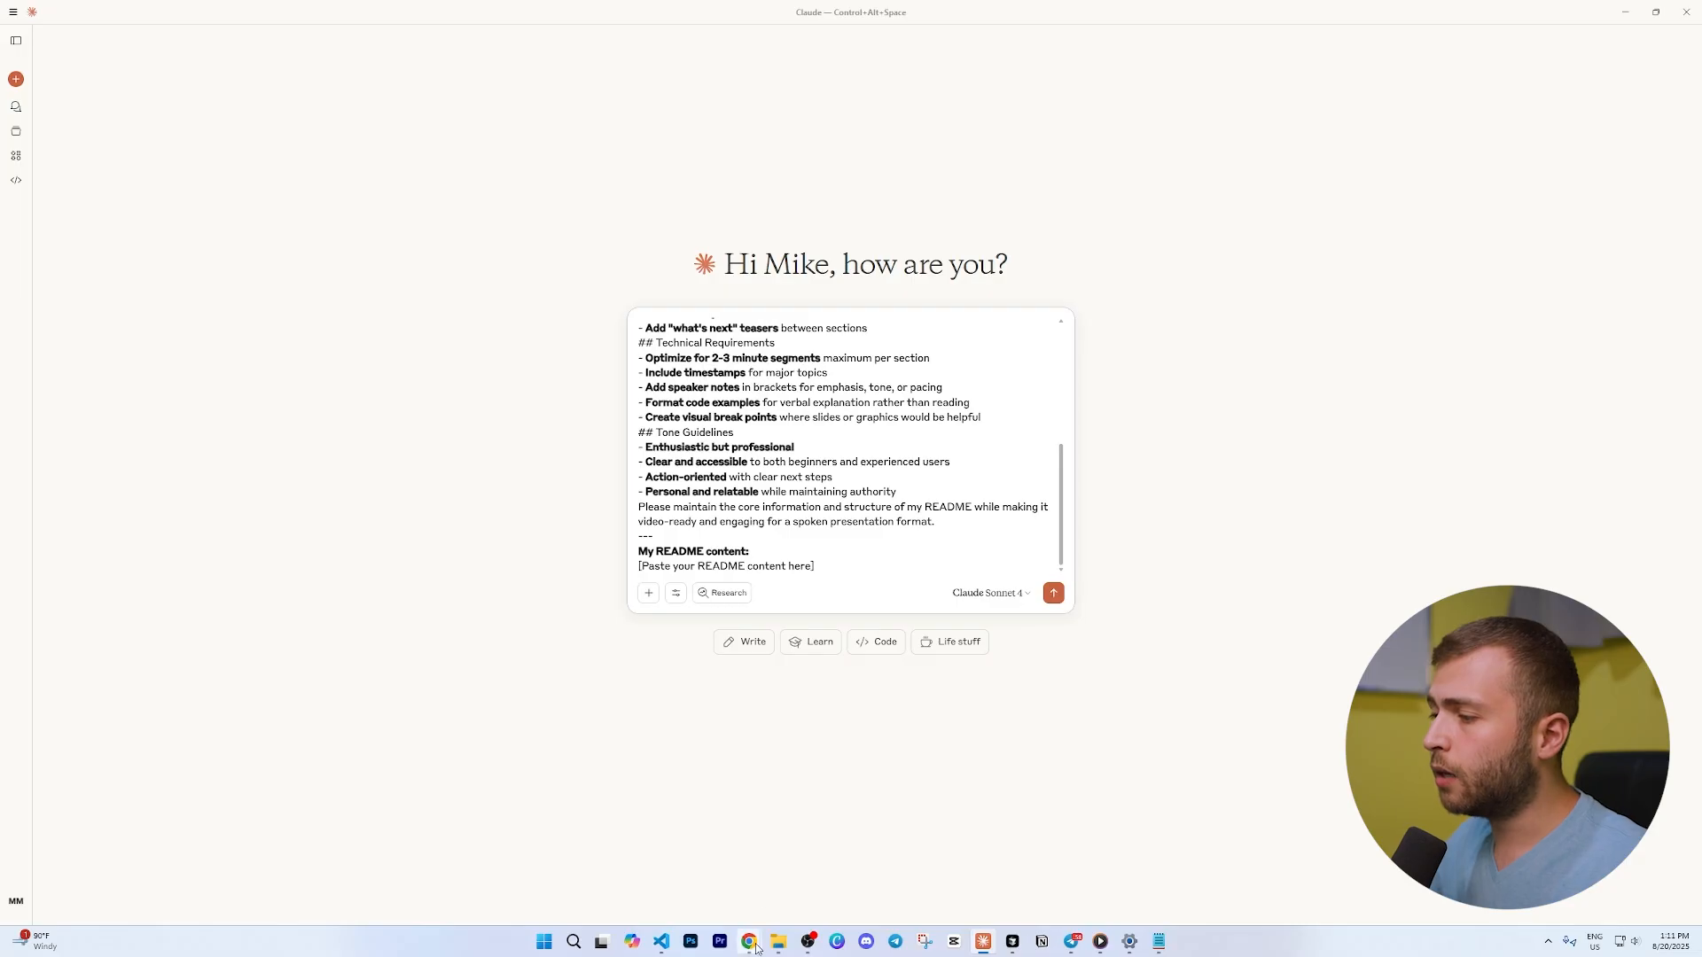
- Paste the README.md content copied from GitHub into the Claude message as an attachment and send the prompt
{"action": "mouse_move", "coordinate": [749, 941]}
{"action": "left_click", "coordinate": [783, 876]}
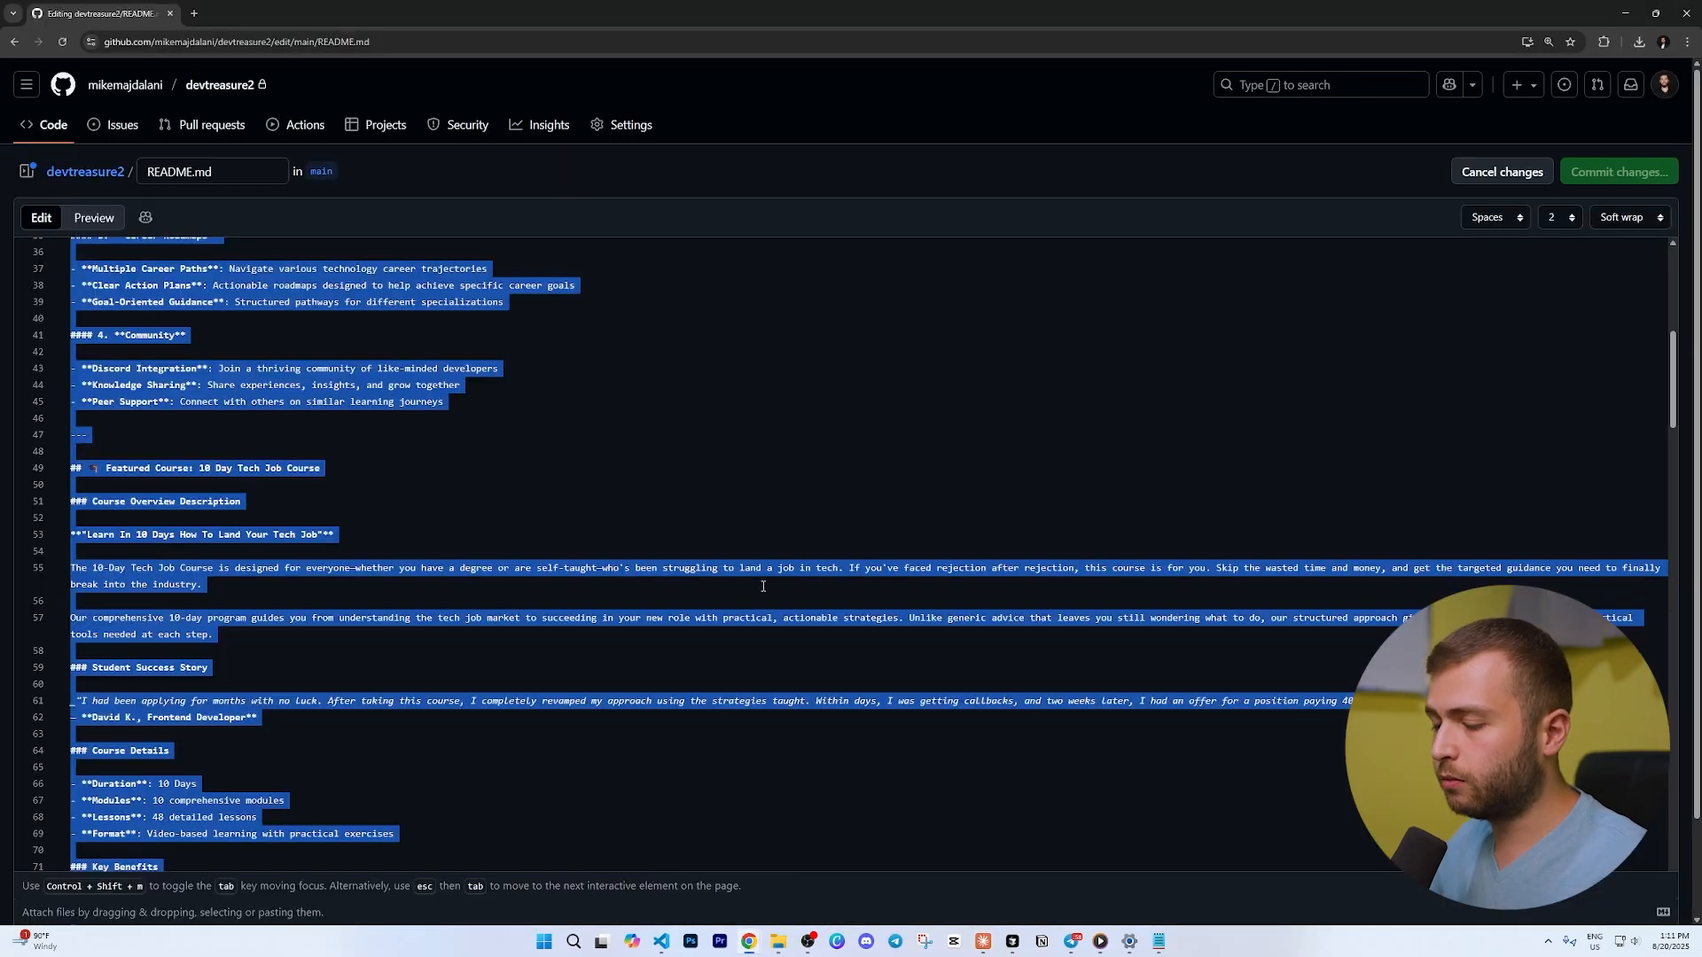
{"action": "left_click", "coordinate": [1624, 13]}
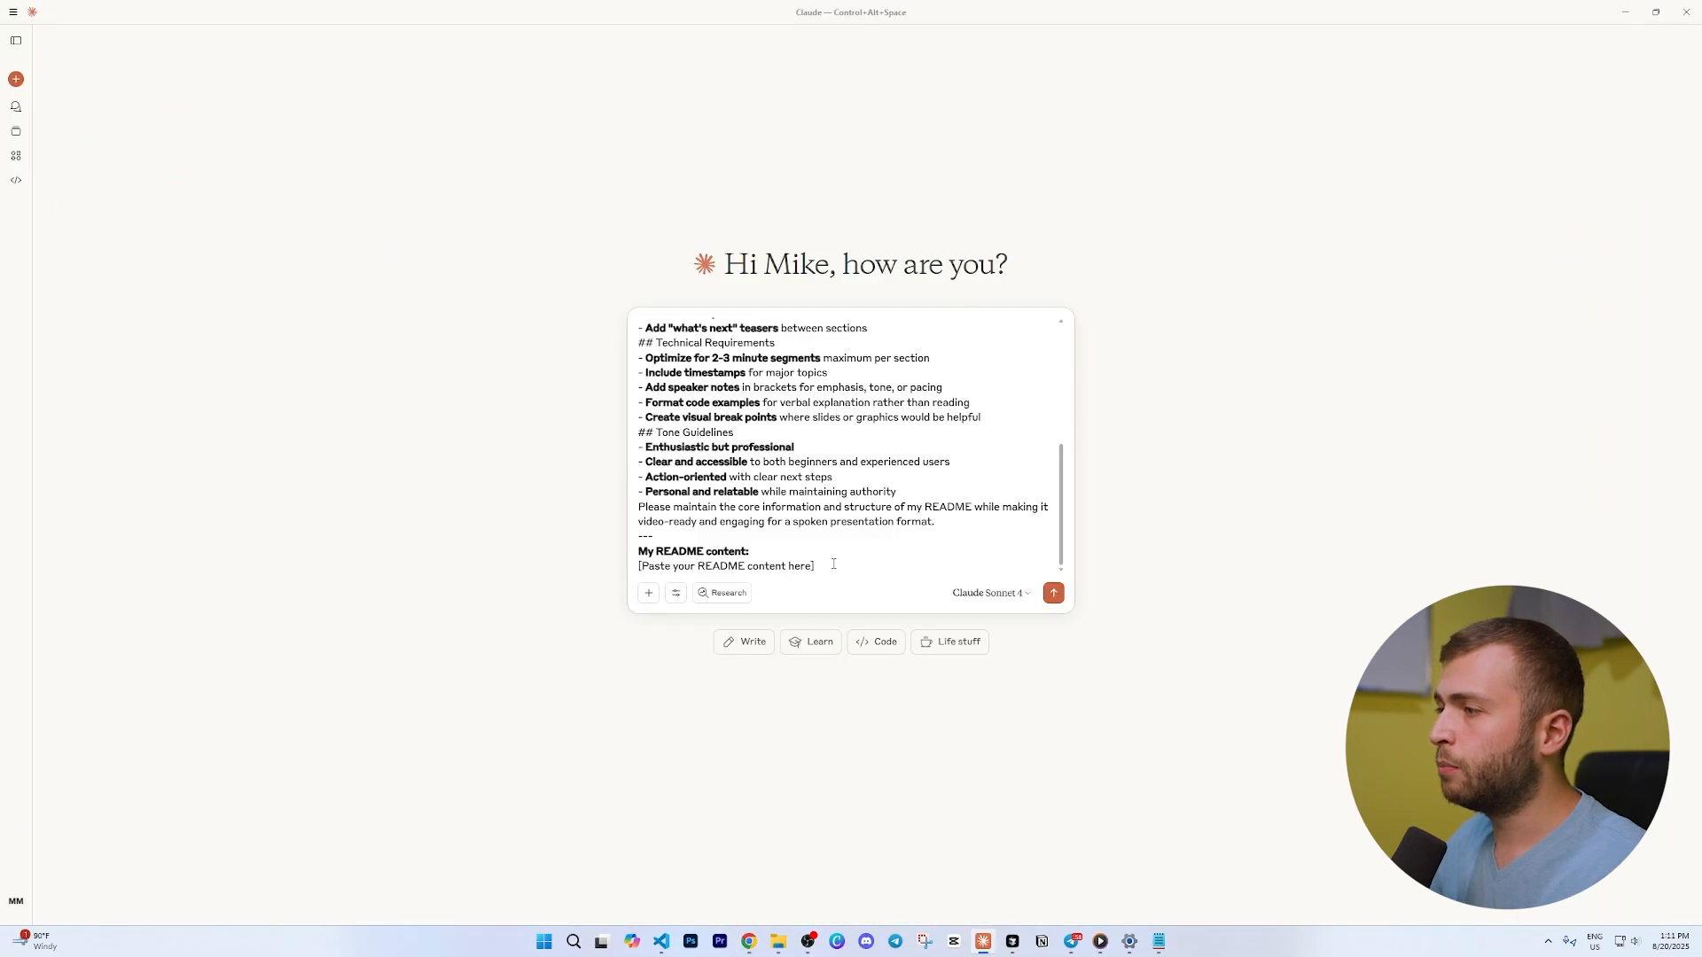
{"action": "left_click_drag", "start_coordinate": [833, 565], "coordinate": [637, 566]}
{"action": "key", "text": "ctrl+v"}
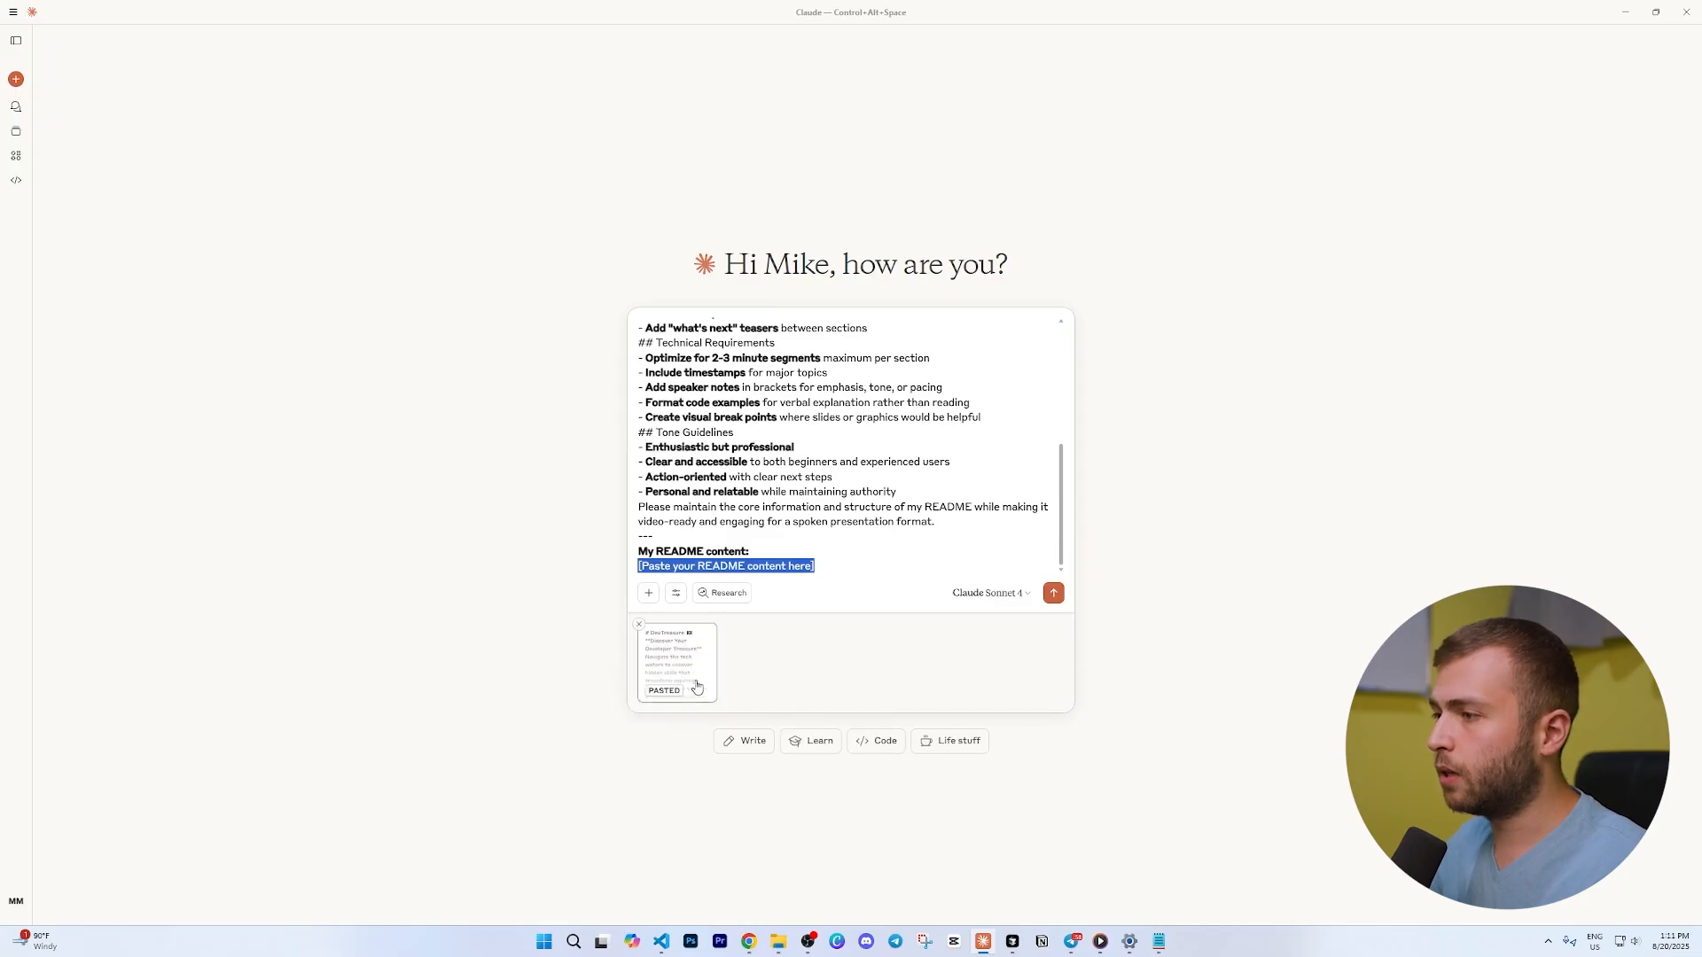
{"action": "left_click", "coordinate": [1054, 593]}
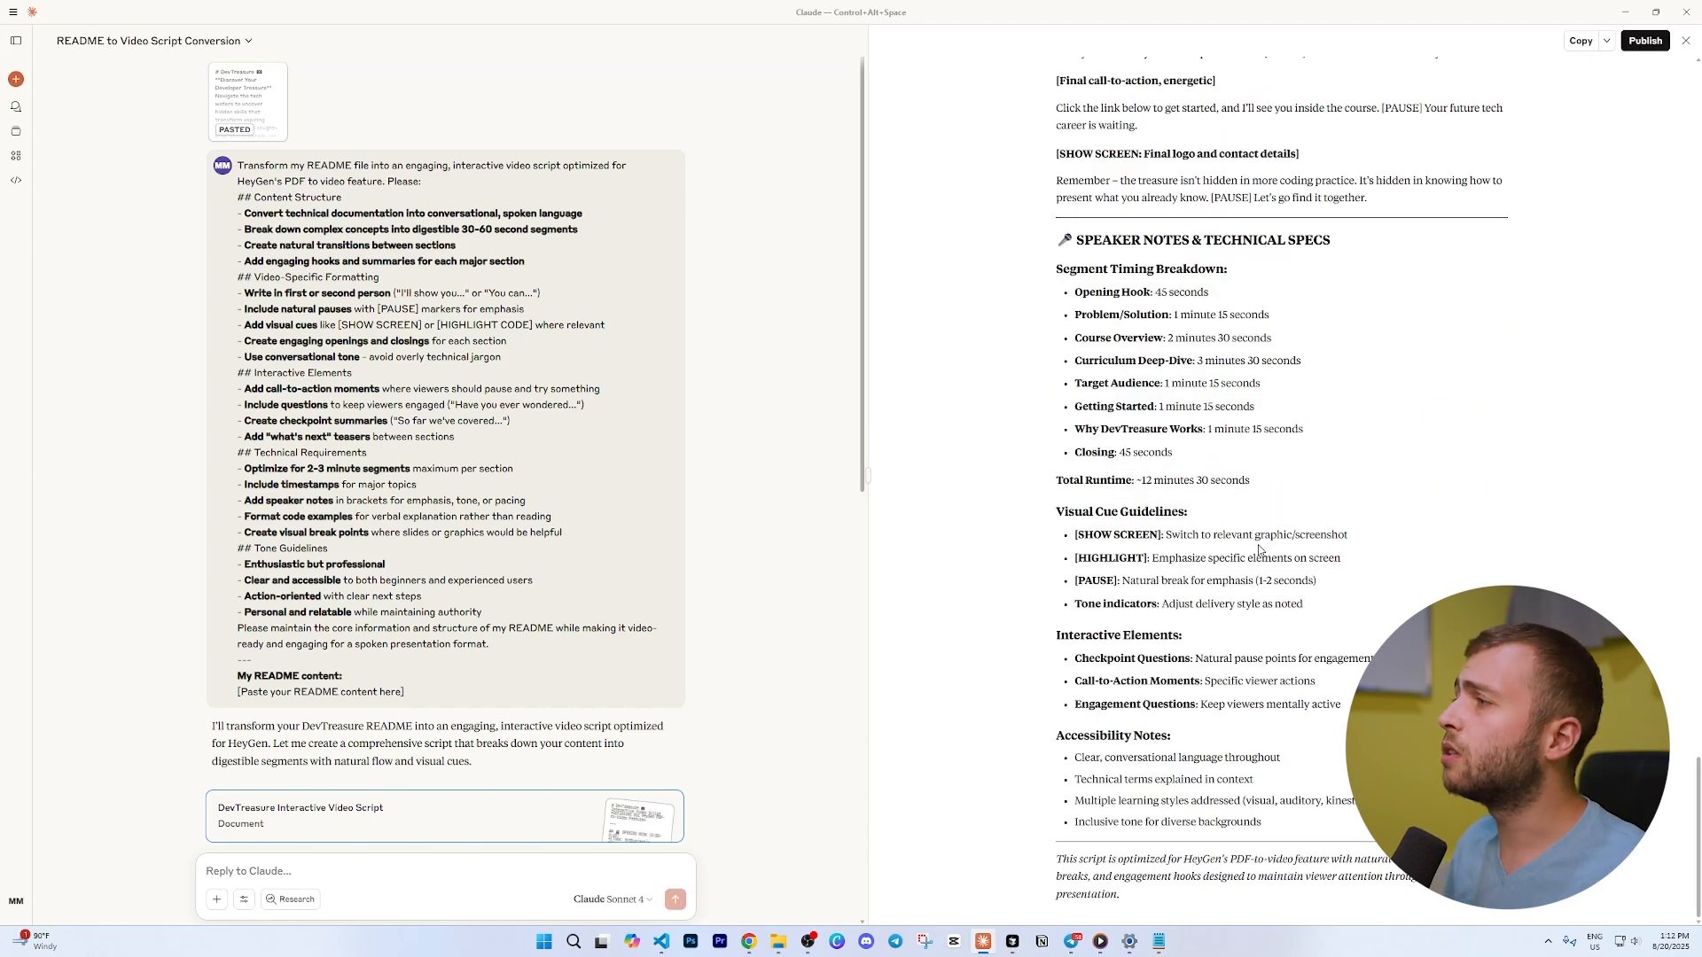
- Review the generated interactive video script from the speaker notes back up to the opening hook
{"action": "scroll", "coordinate": [1259, 551], "scroll_direction": "up", "scroll_amount": 15}
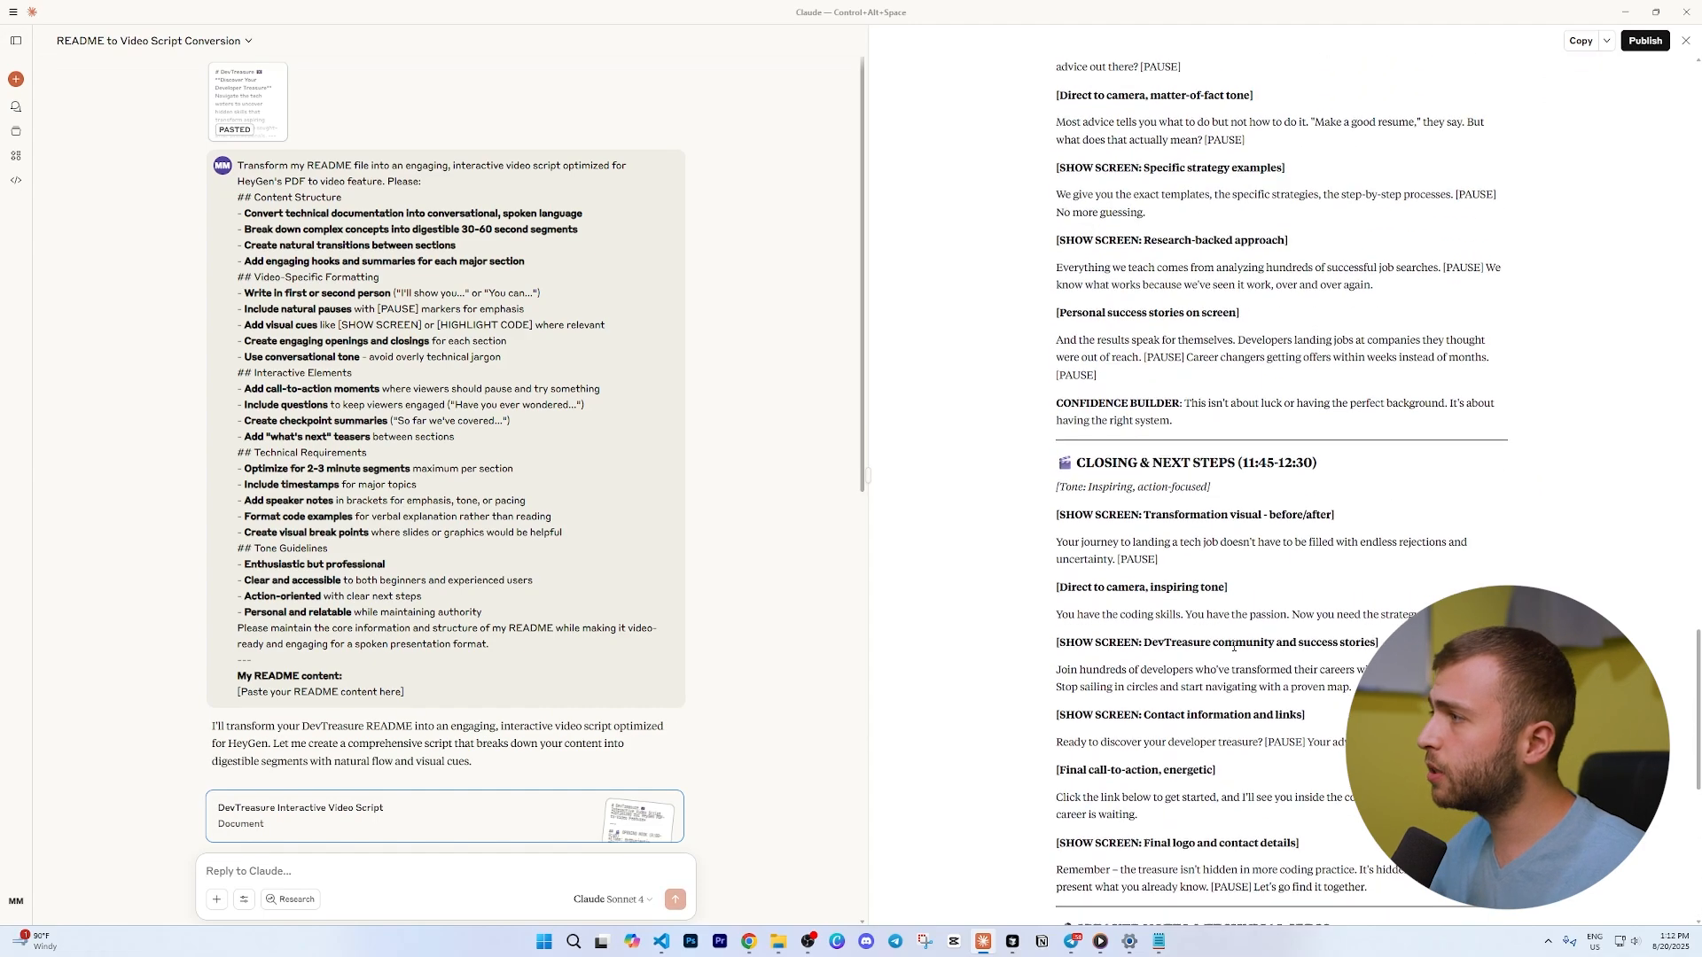
{"action": "scroll", "coordinate": [1233, 652], "scroll_direction": "up", "scroll_amount": 8}
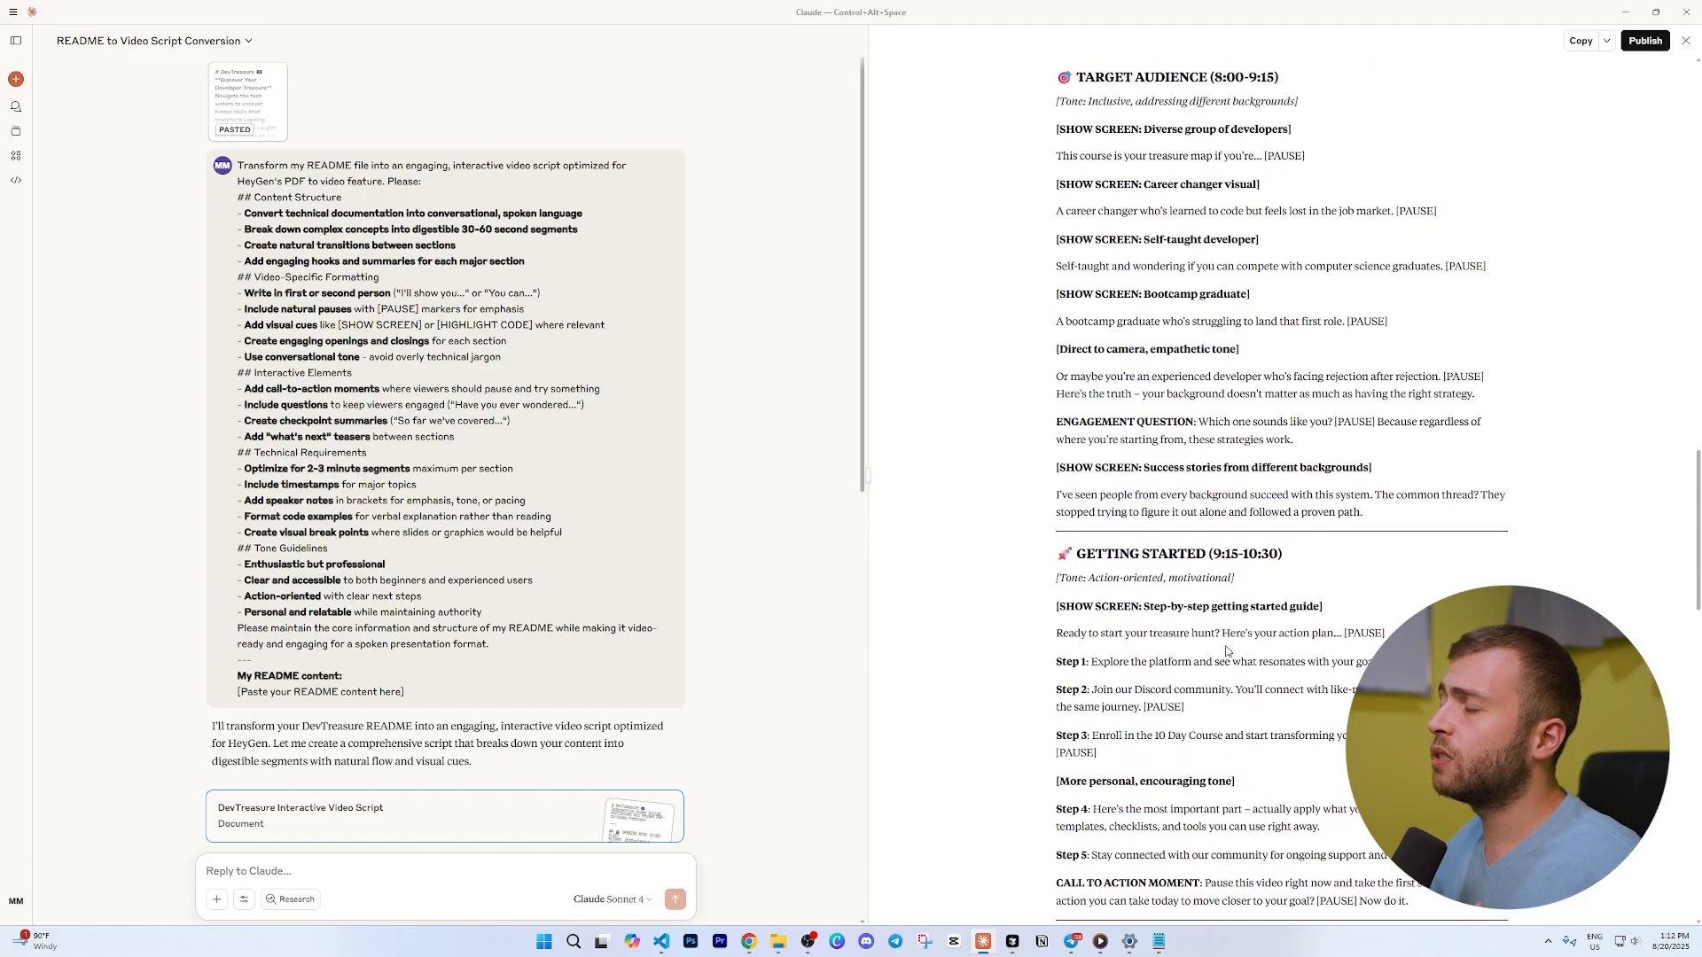
{"action": "scroll", "coordinate": [1226, 651], "scroll_direction": "up", "scroll_amount": 3}
{"action": "scroll", "coordinate": [1226, 651], "scroll_direction": "up", "scroll_amount": 13}
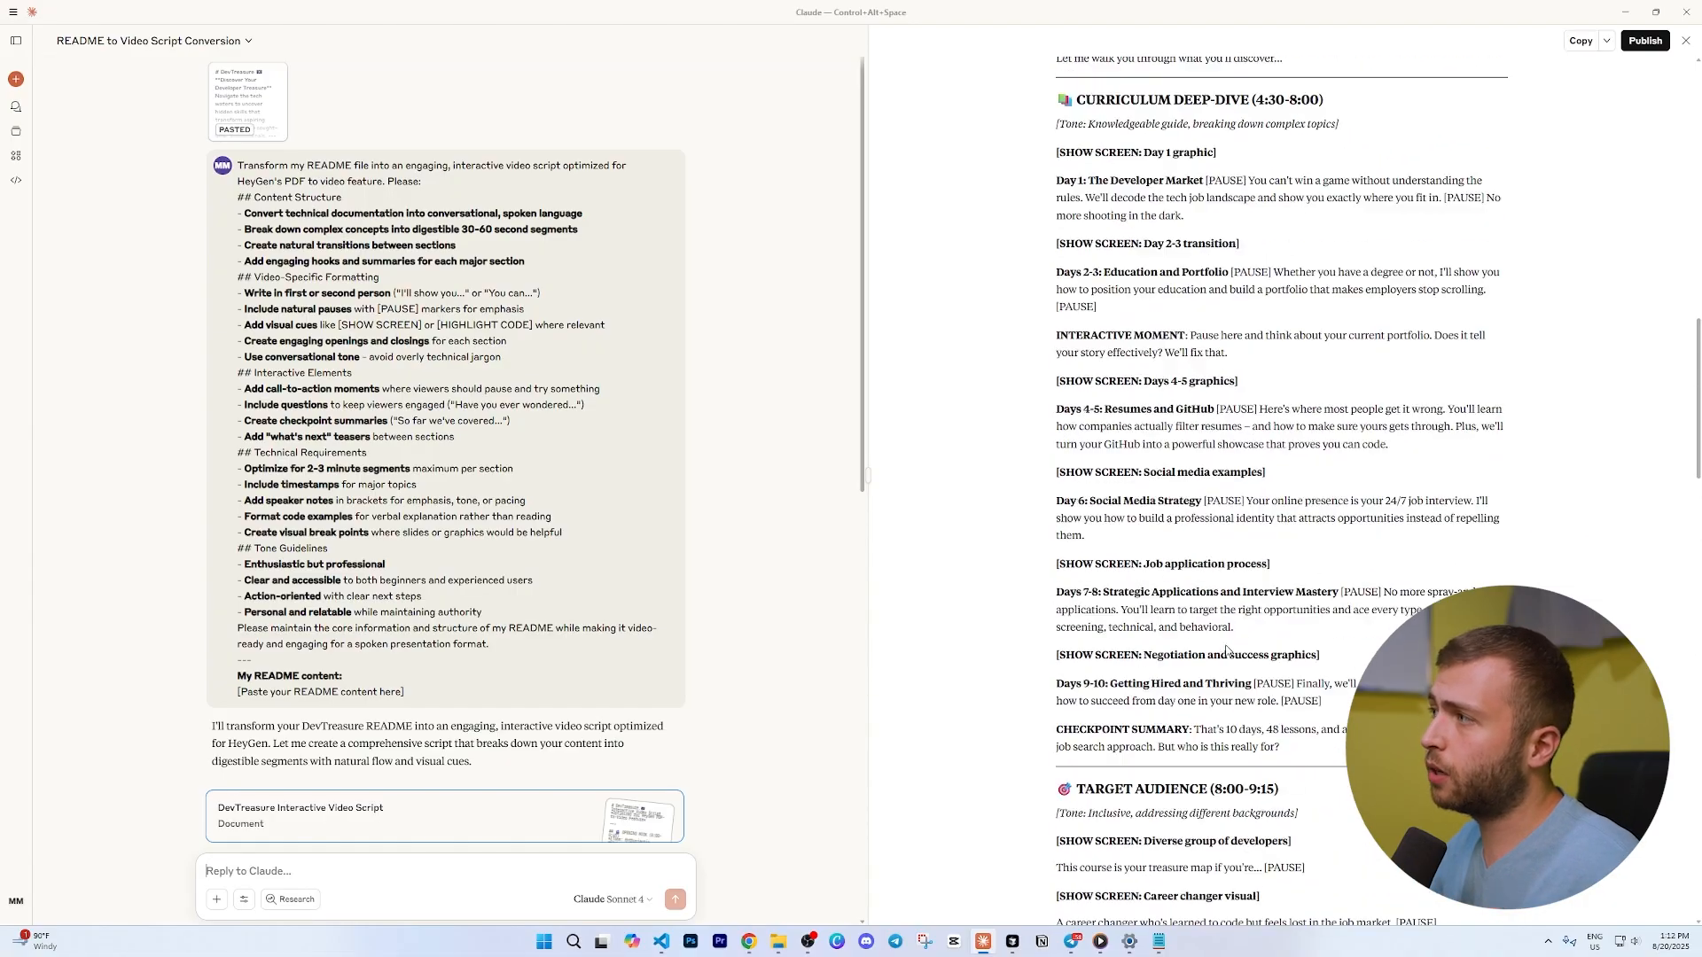
{"action": "scroll", "coordinate": [1149, 488], "scroll_direction": "up", "scroll_amount": 14}
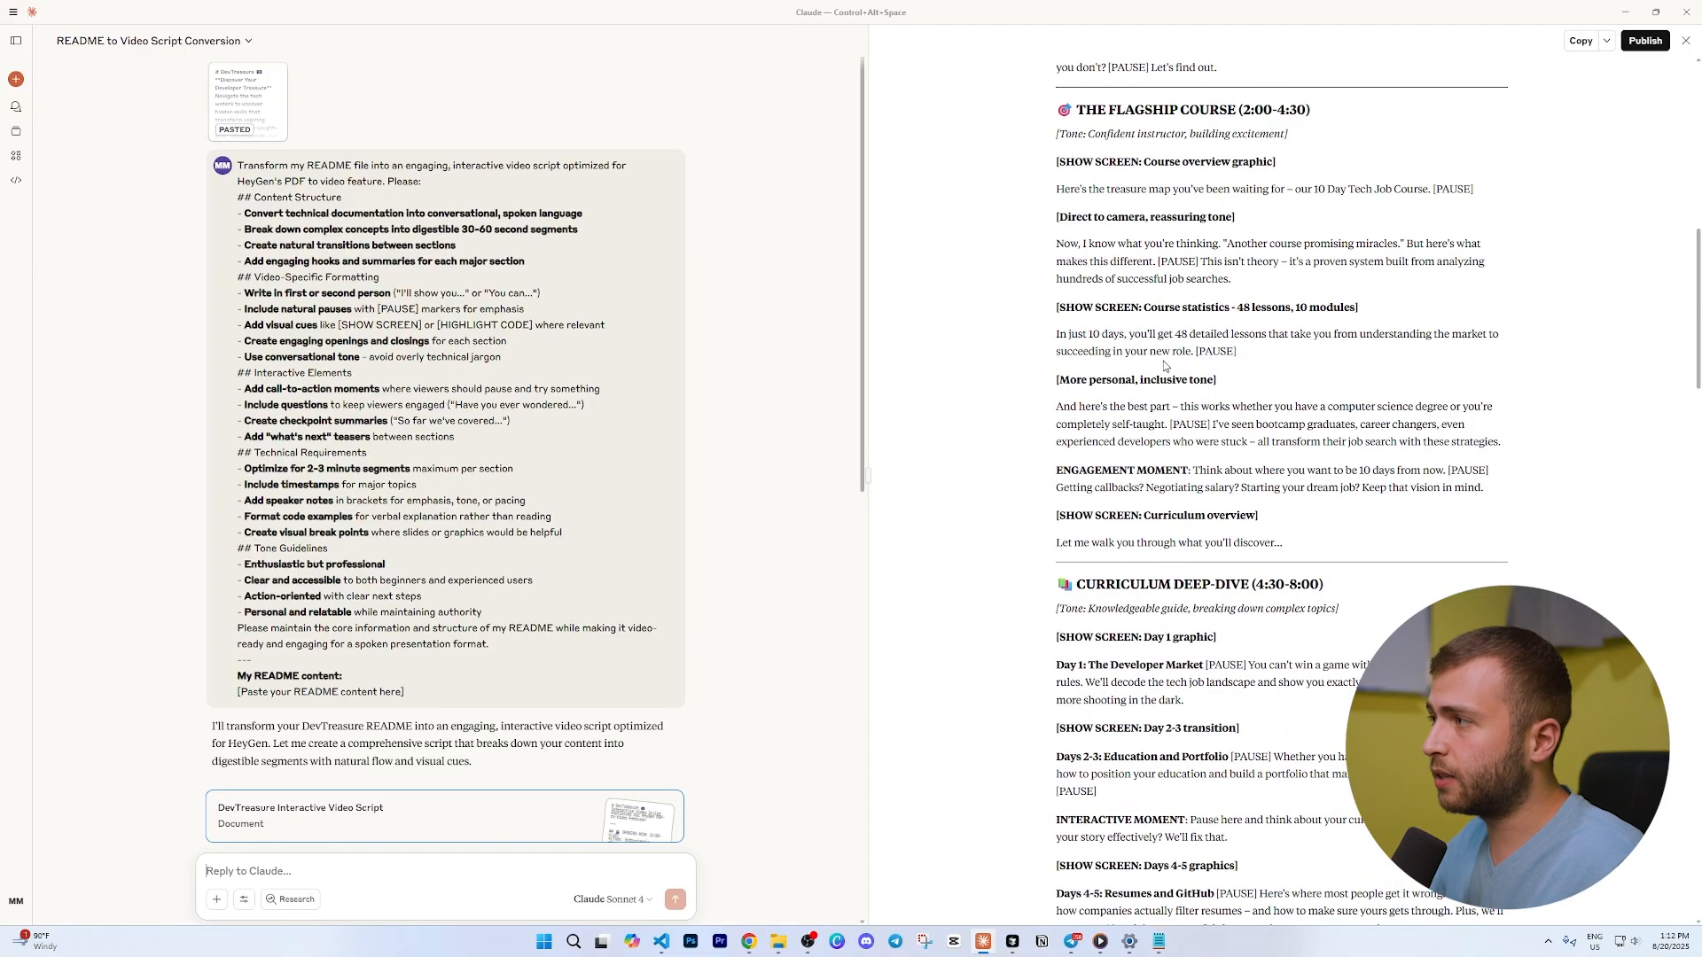
{"action": "scroll", "coordinate": [1161, 500], "scroll_direction": "up", "scroll_amount": 7}
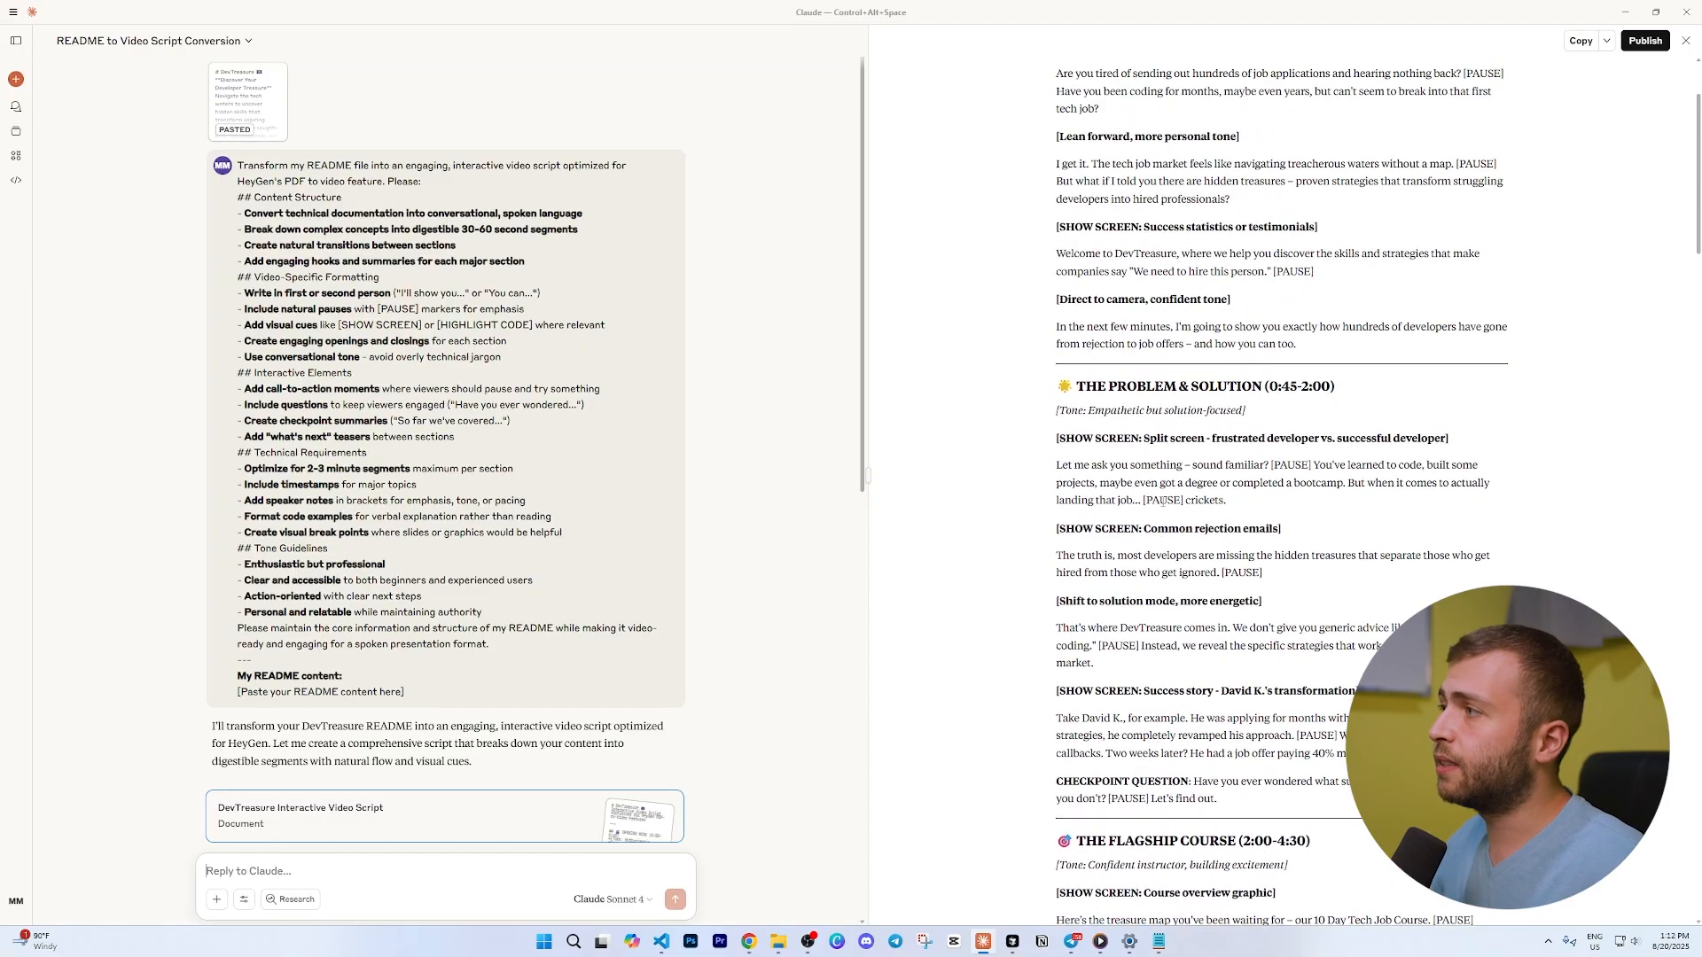
{"action": "scroll", "coordinate": [1162, 501], "scroll_direction": "up", "scroll_amount": 4}
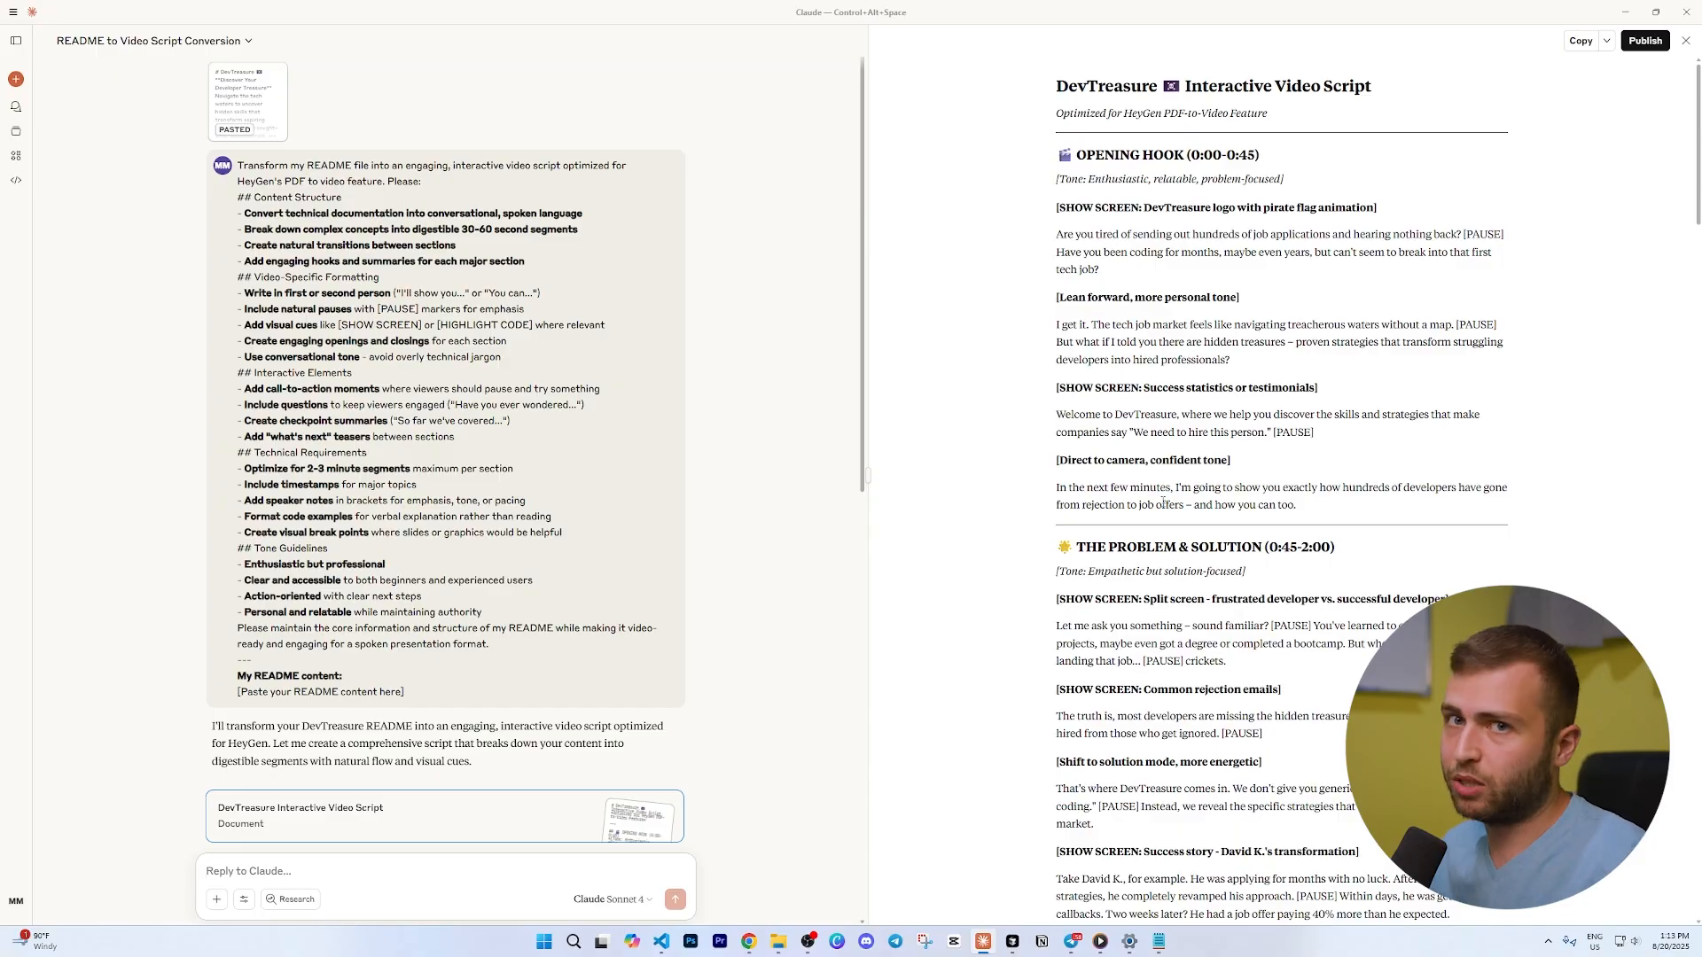
- Save the generated DevTreasure interactive video script as a PDF
{"action": "left_click", "coordinate": [1605, 40]}
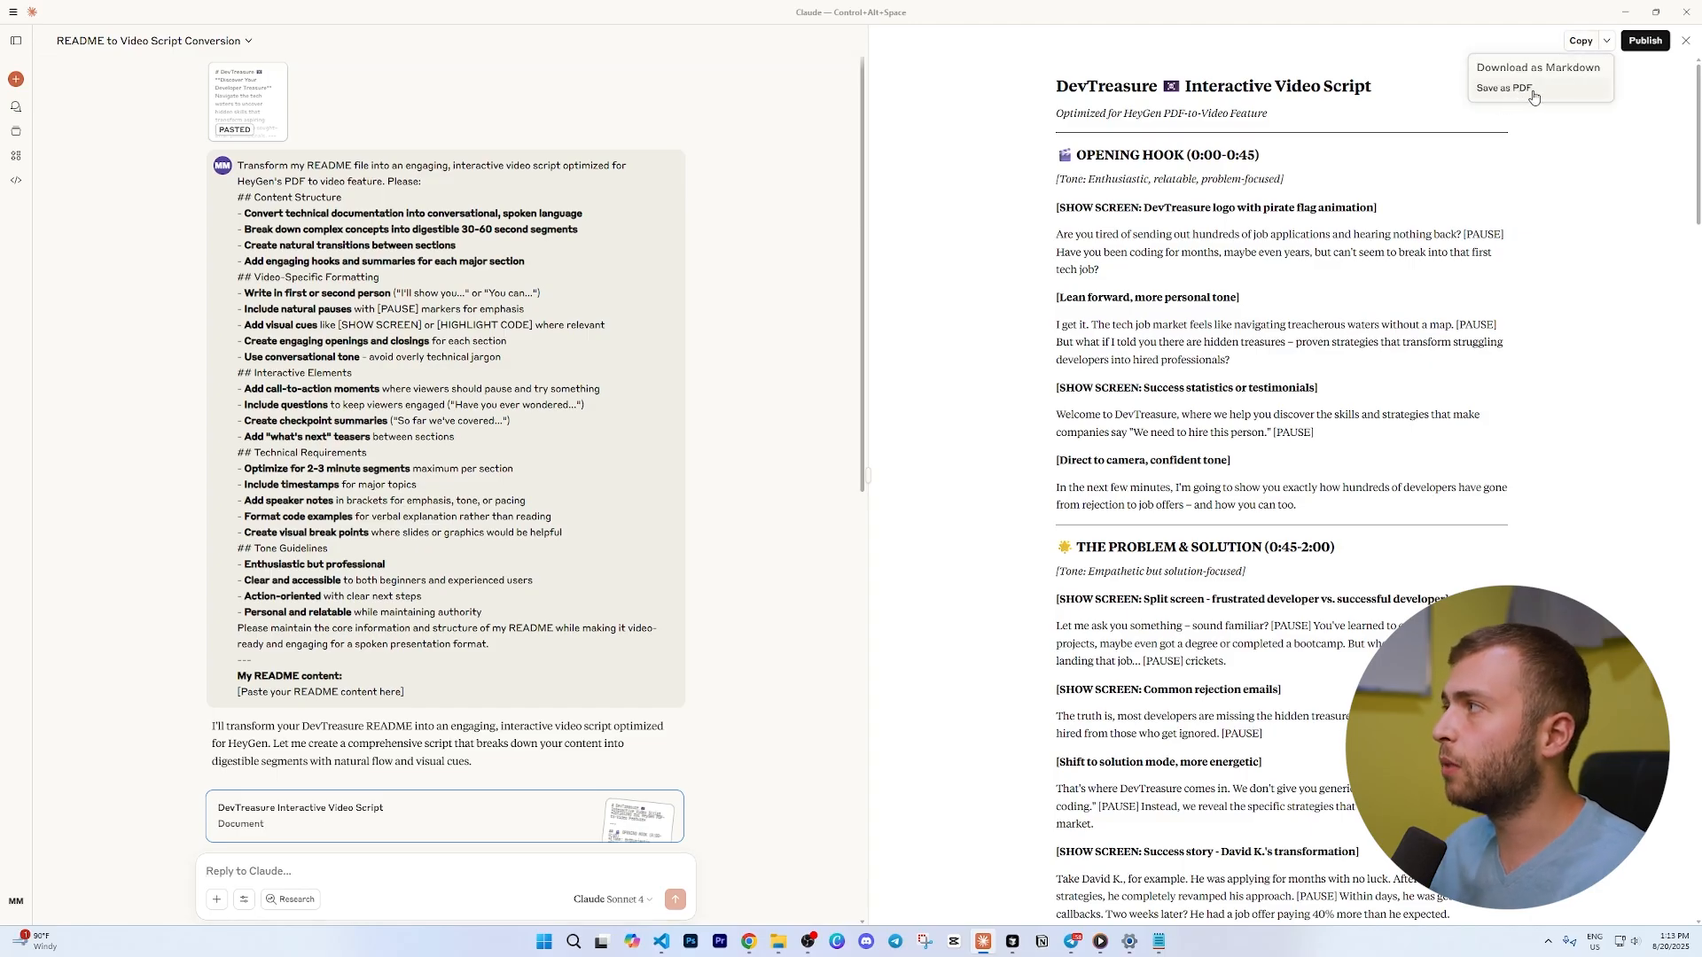
{"action": "left_click", "coordinate": [1551, 214]}
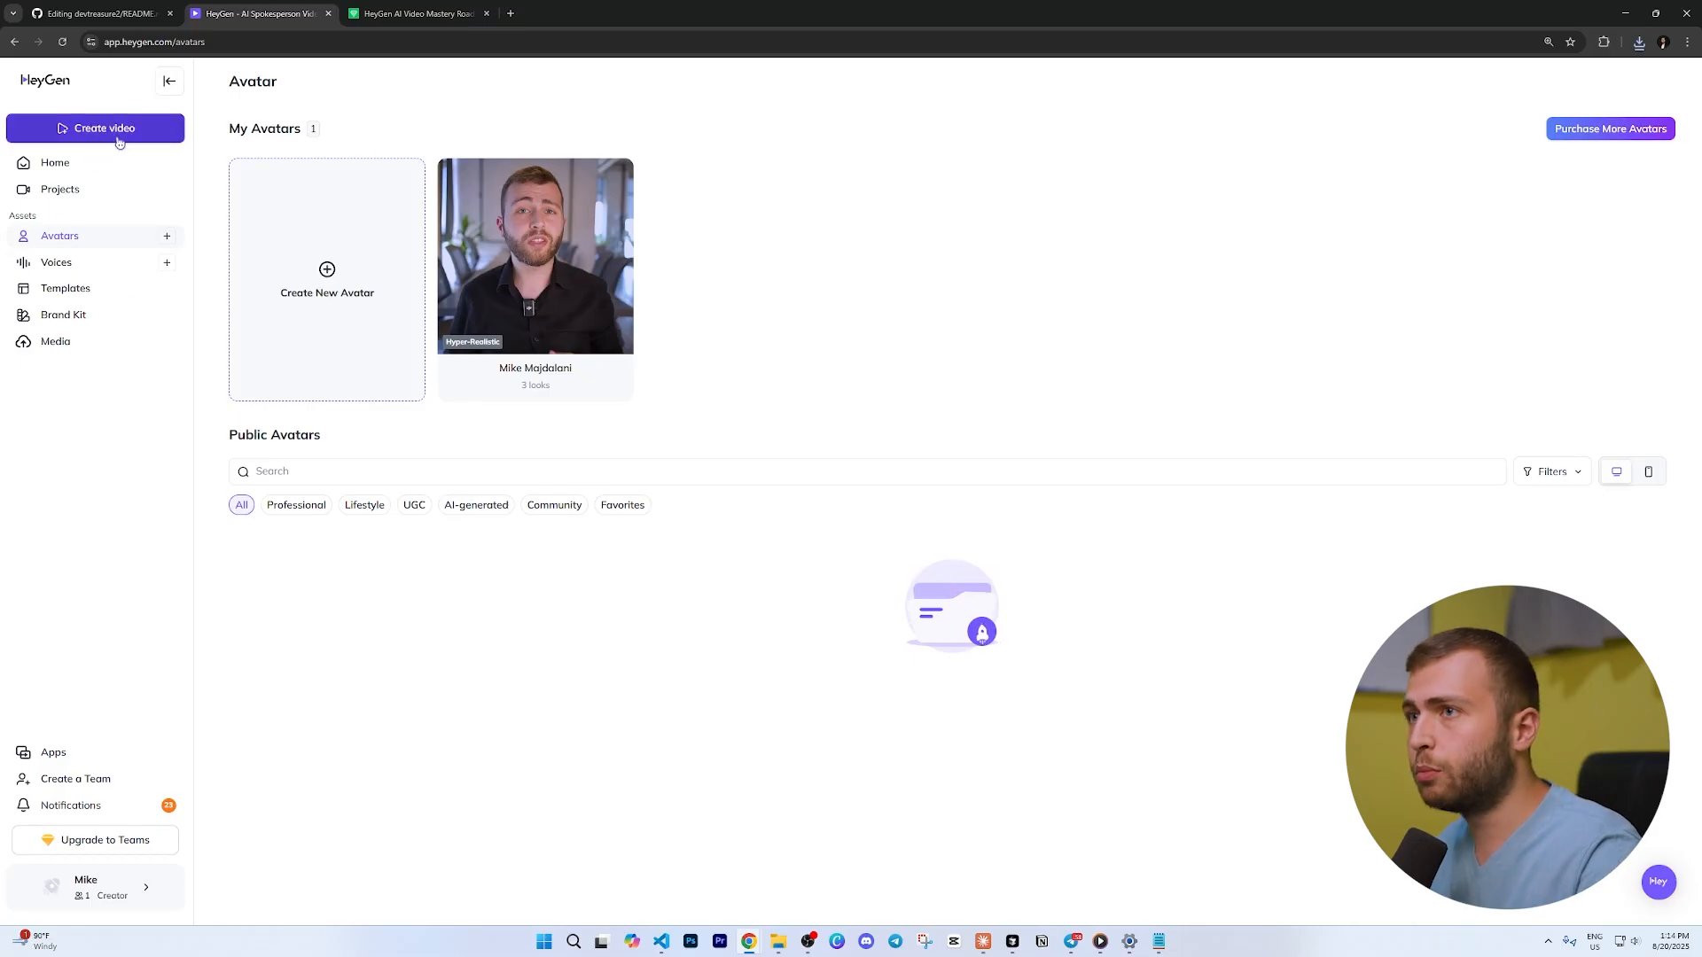
- Switch to HeyGen and start a new video with the PDF to video (Beta) option
{"action": "left_click", "coordinate": [114, 133]}
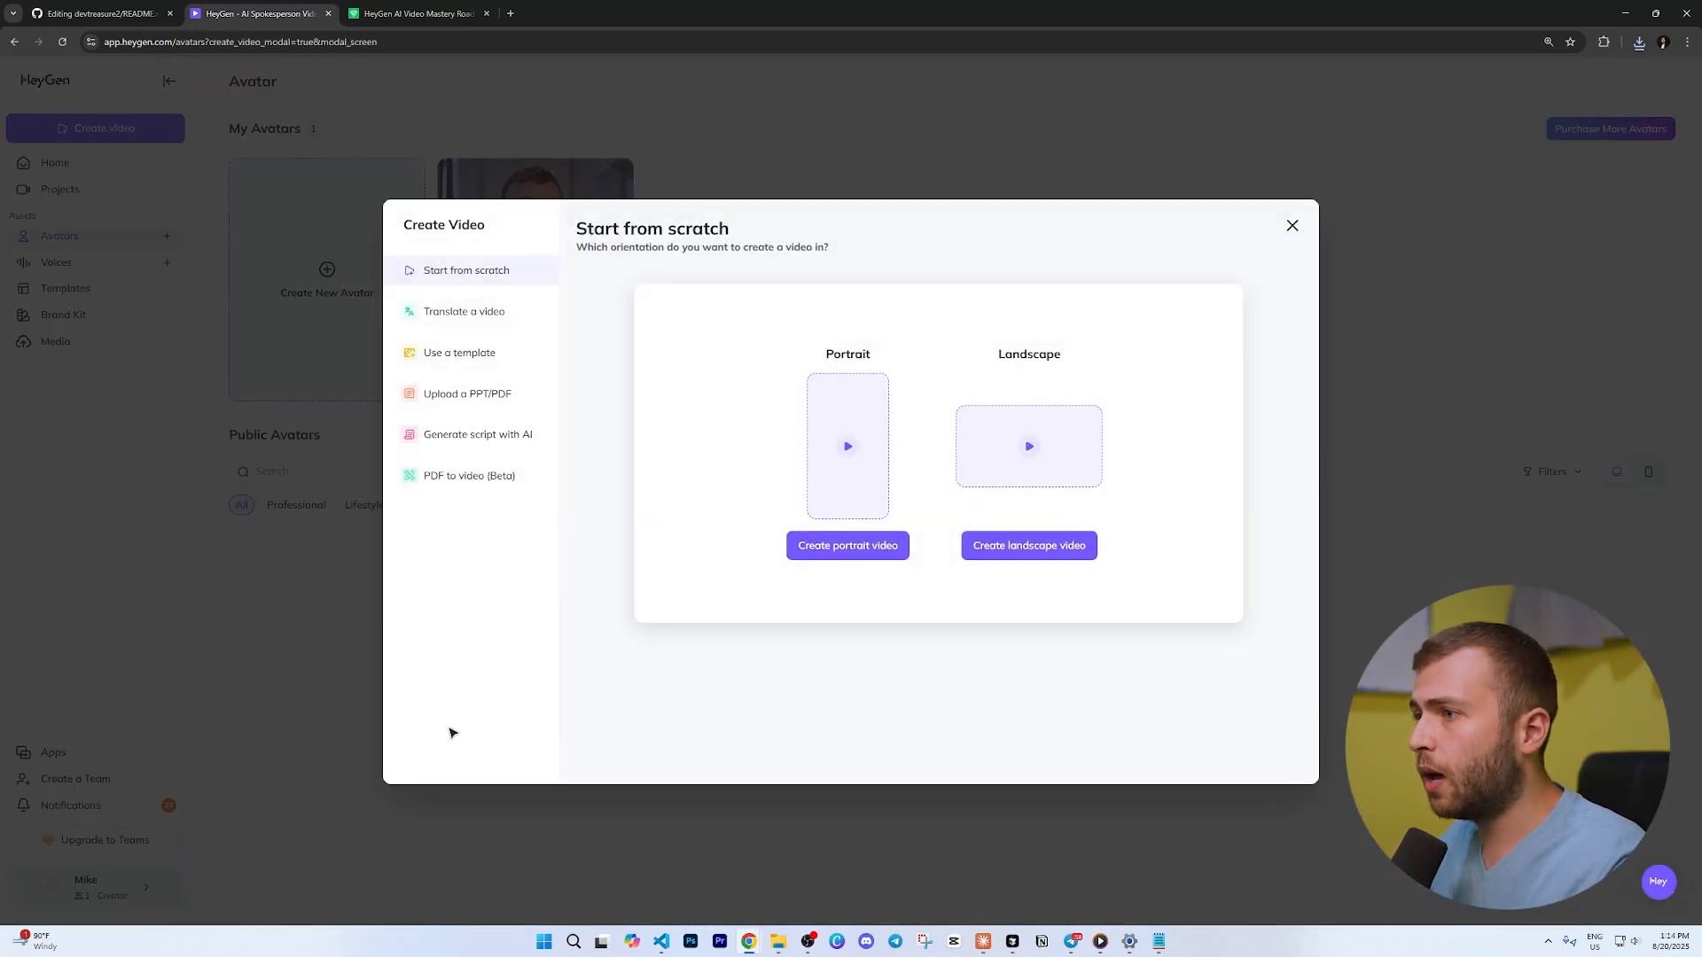
{"action": "left_click", "coordinate": [483, 486]}
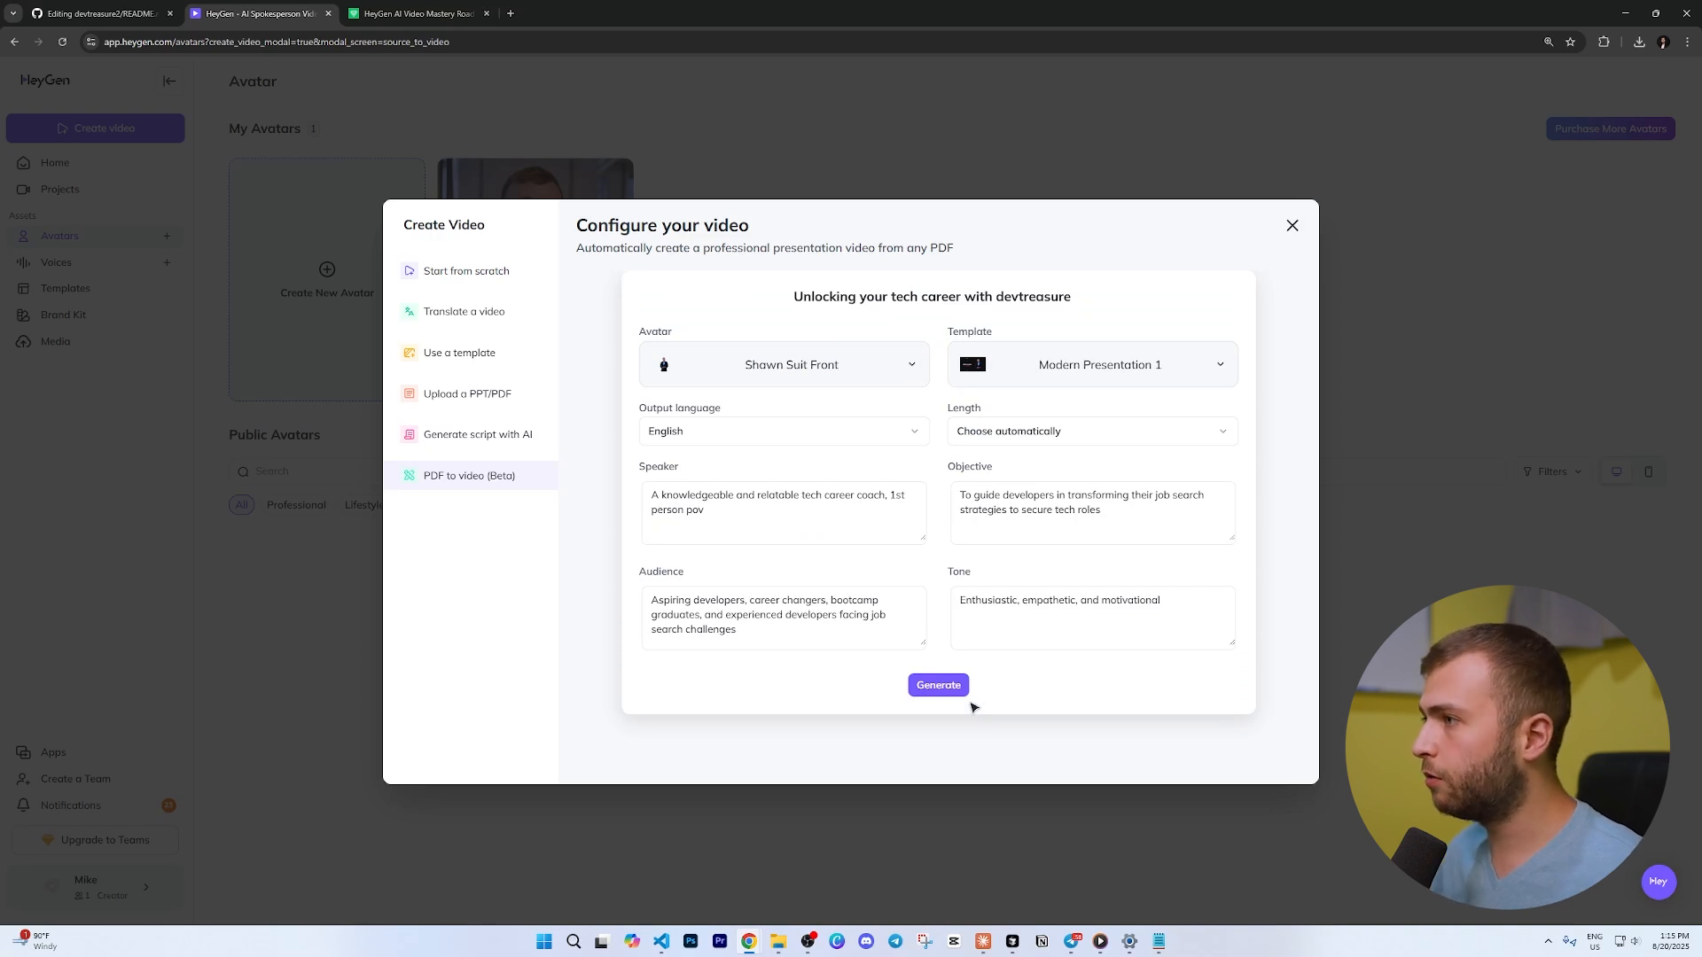
- Browse the personal, public and full avatar collections for the speaker, and return to the video configuration without choosing one
{"action": "left_click", "coordinate": [737, 372]}
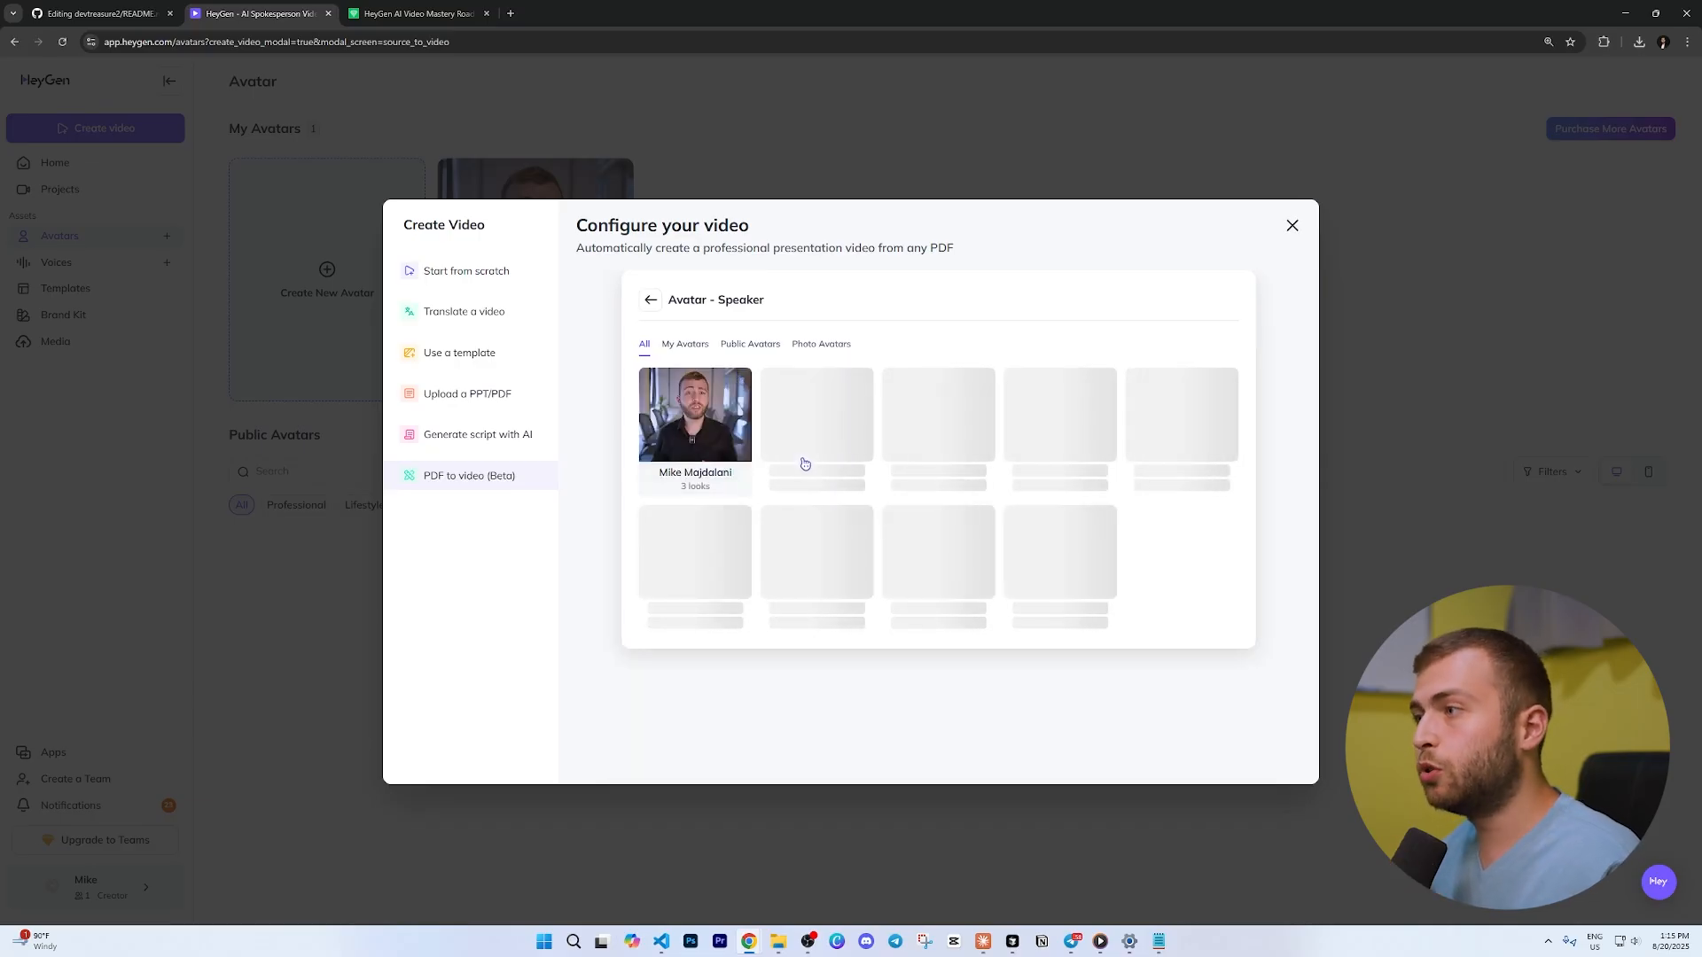
{"action": "left_click", "coordinate": [692, 346]}
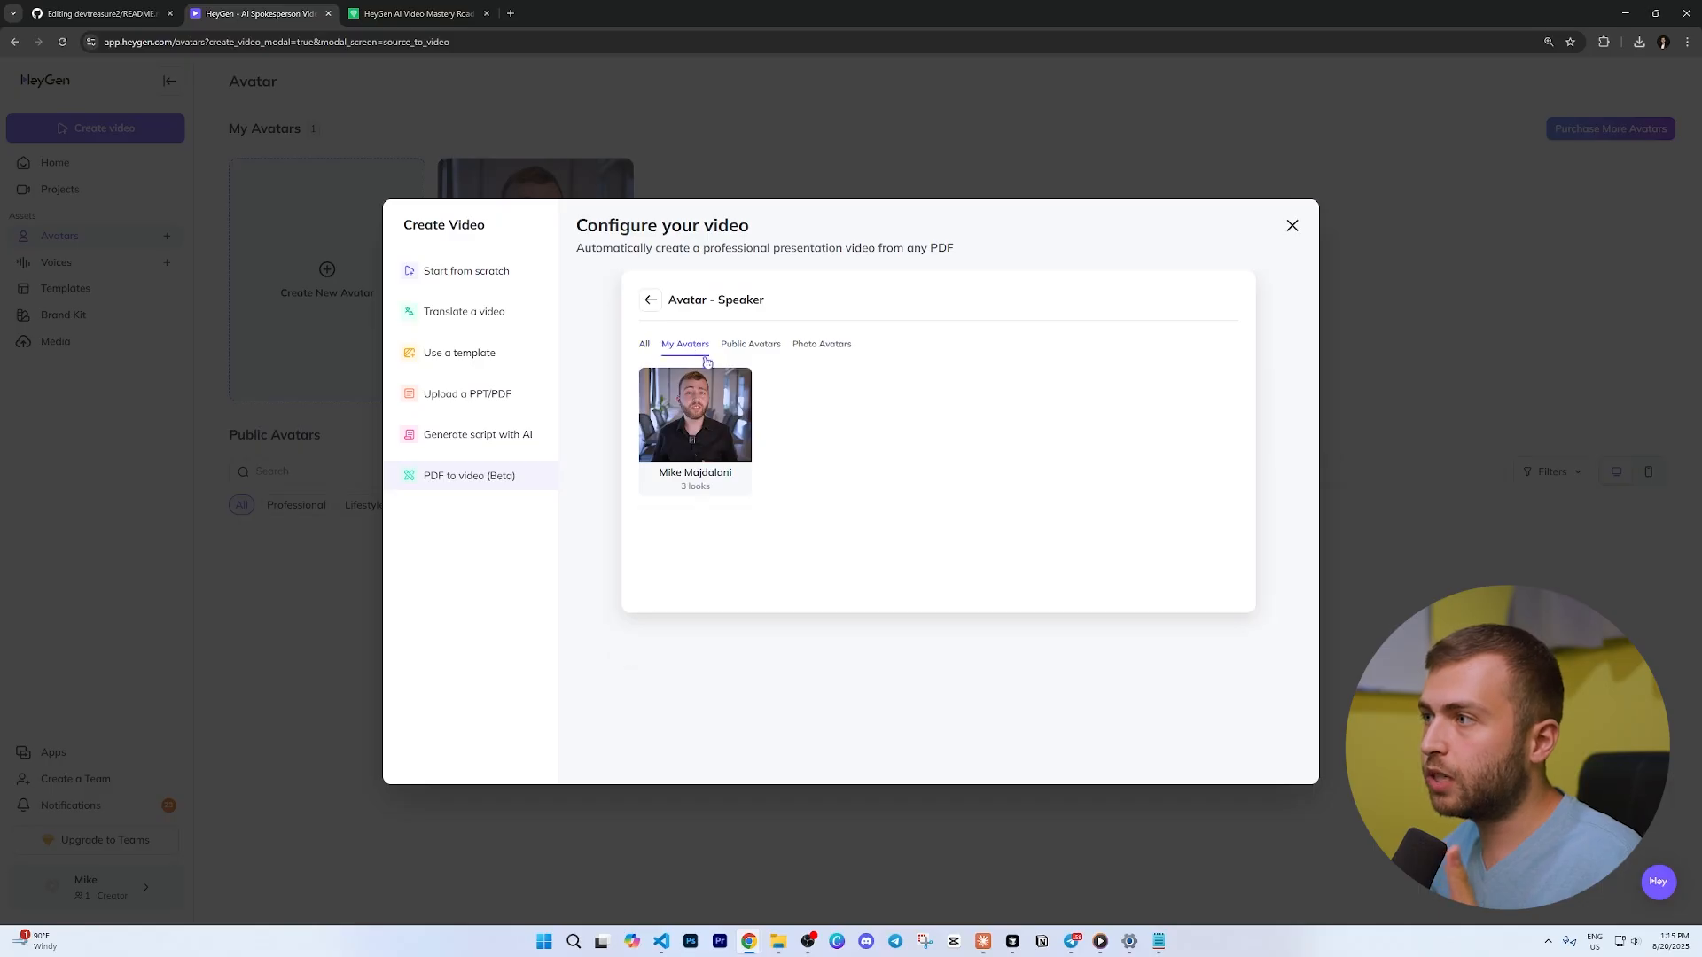
{"action": "left_click", "coordinate": [747, 349]}
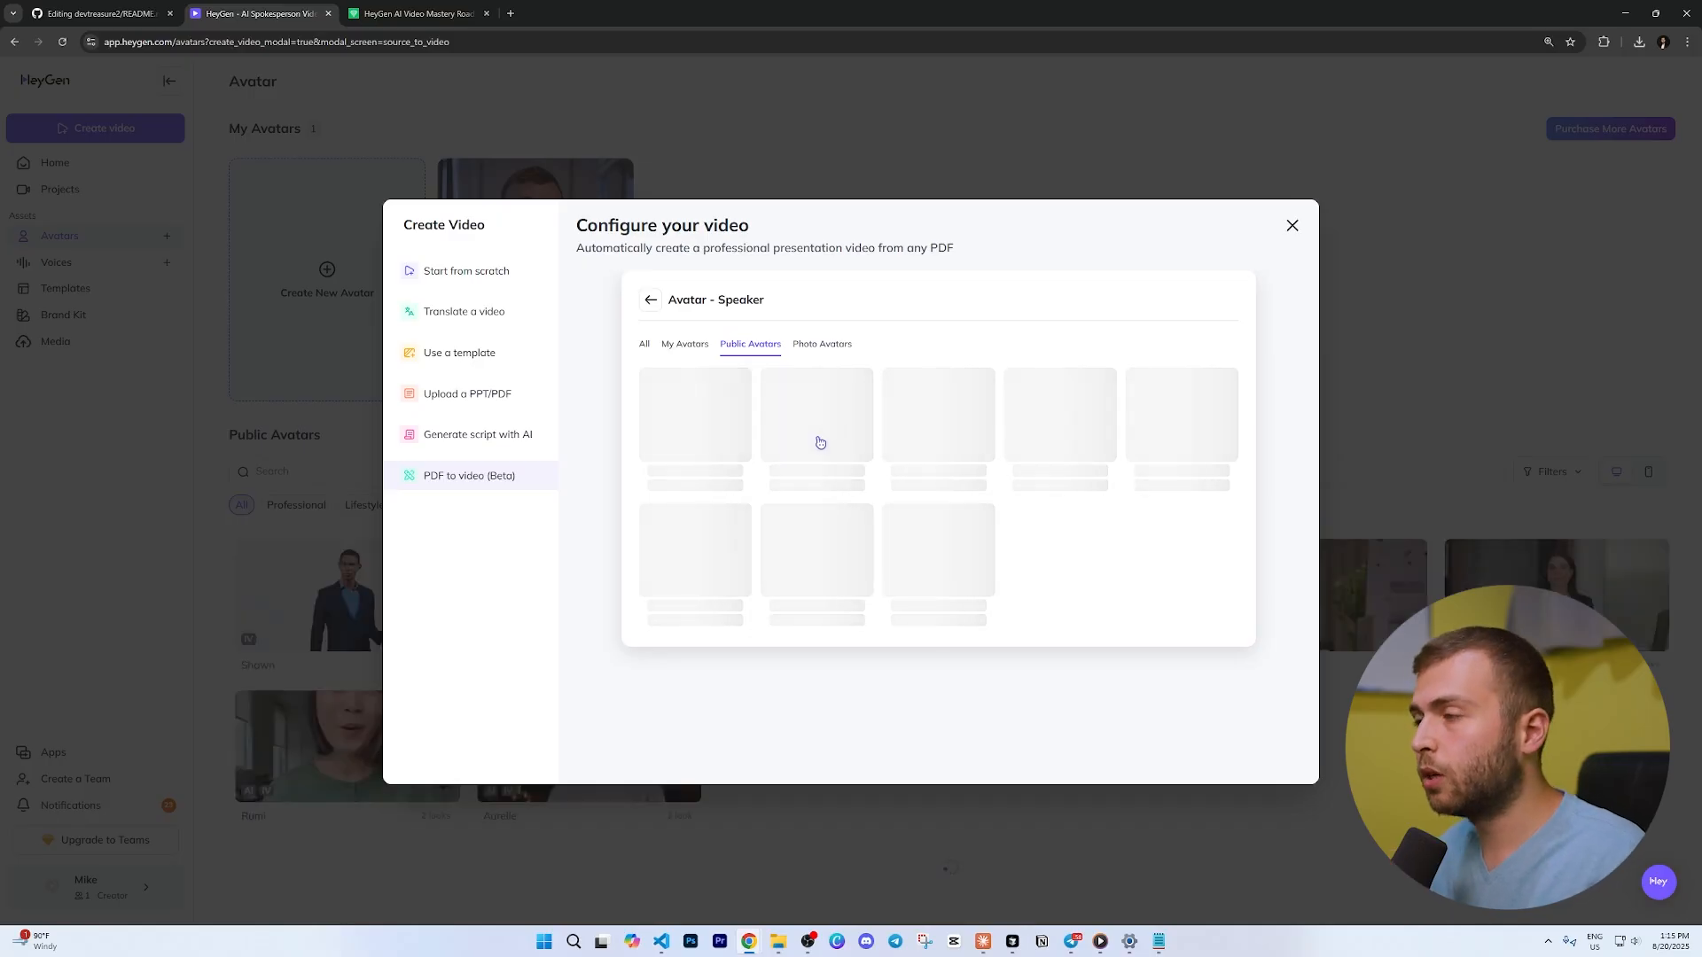
{"action": "left_click", "coordinate": [645, 348]}
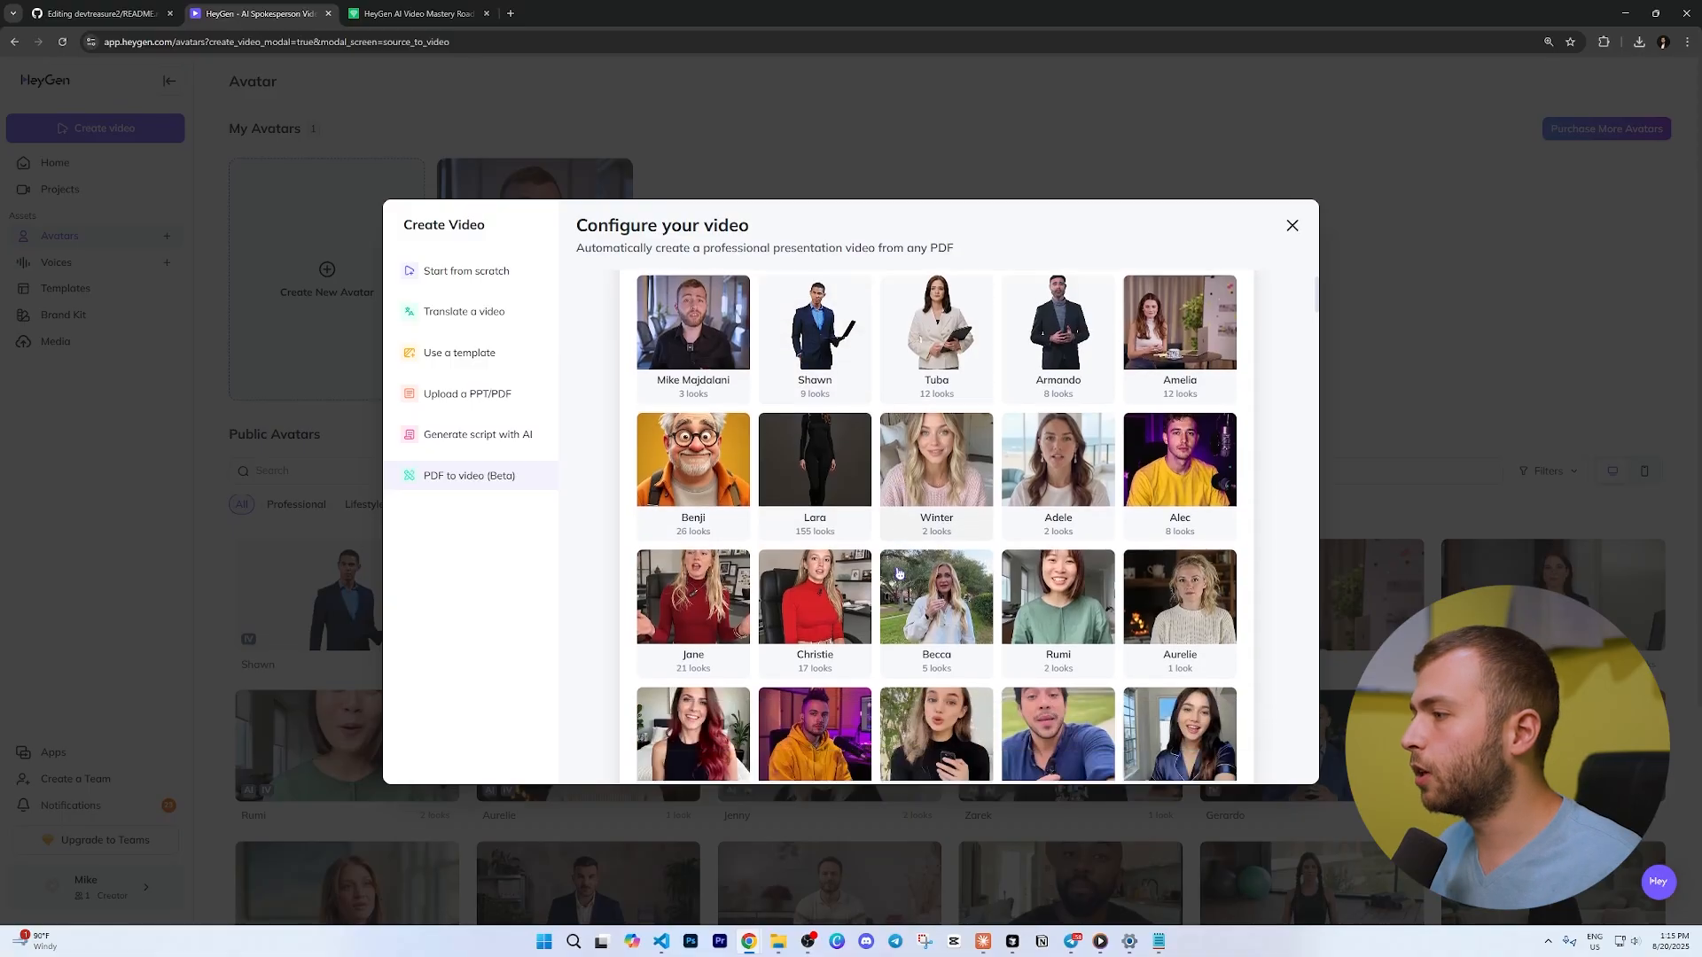
{"action": "scroll", "coordinate": [931, 532], "scroll_direction": "down", "scroll_amount": 6}
{"action": "scroll", "coordinate": [1019, 620], "scroll_direction": "down", "scroll_amount": 4}
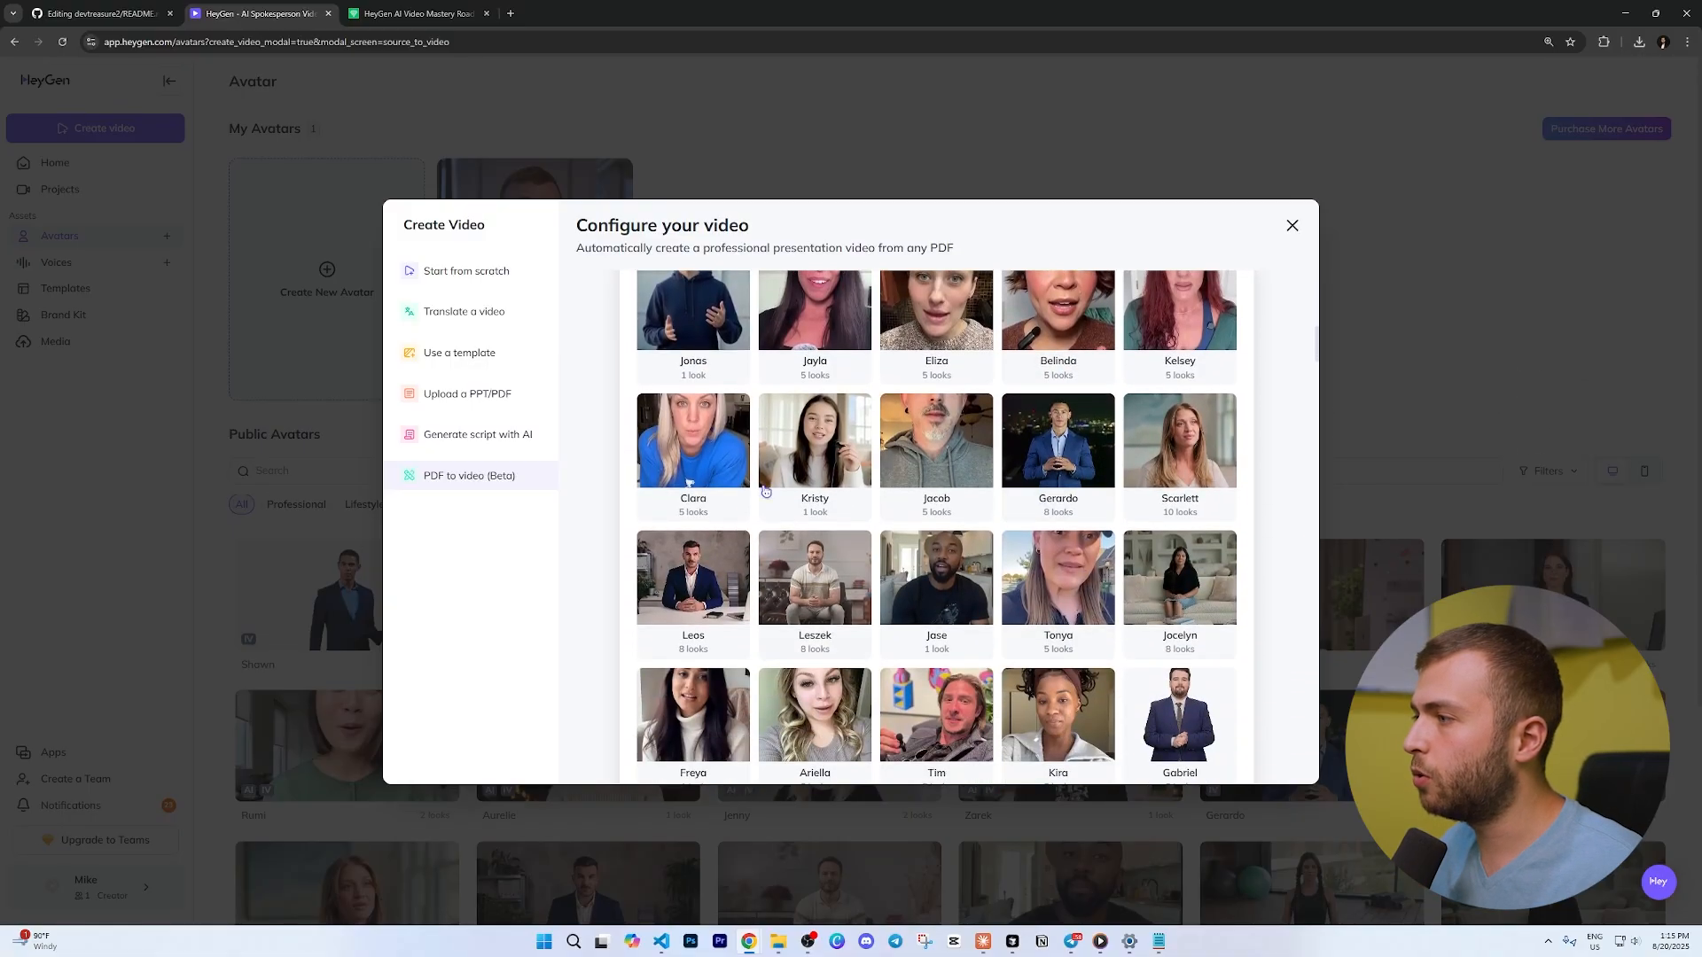
{"action": "scroll", "coordinate": [898, 666], "scroll_direction": "up", "scroll_amount": 10}
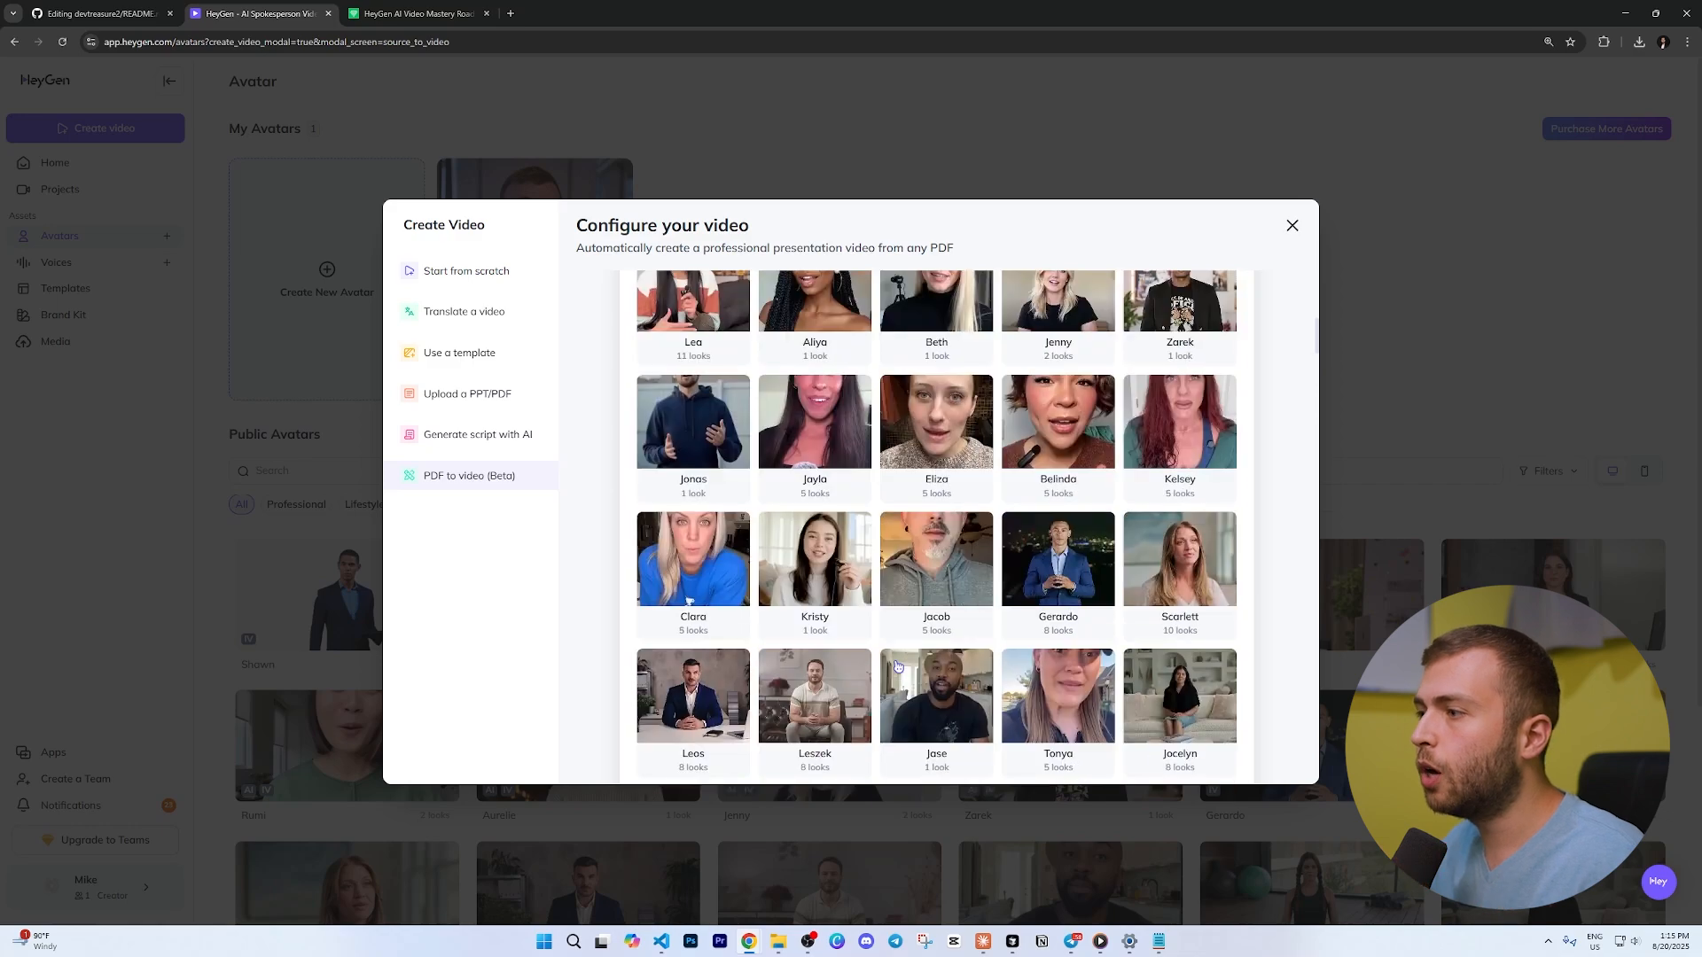
{"action": "left_click", "coordinate": [652, 300]}
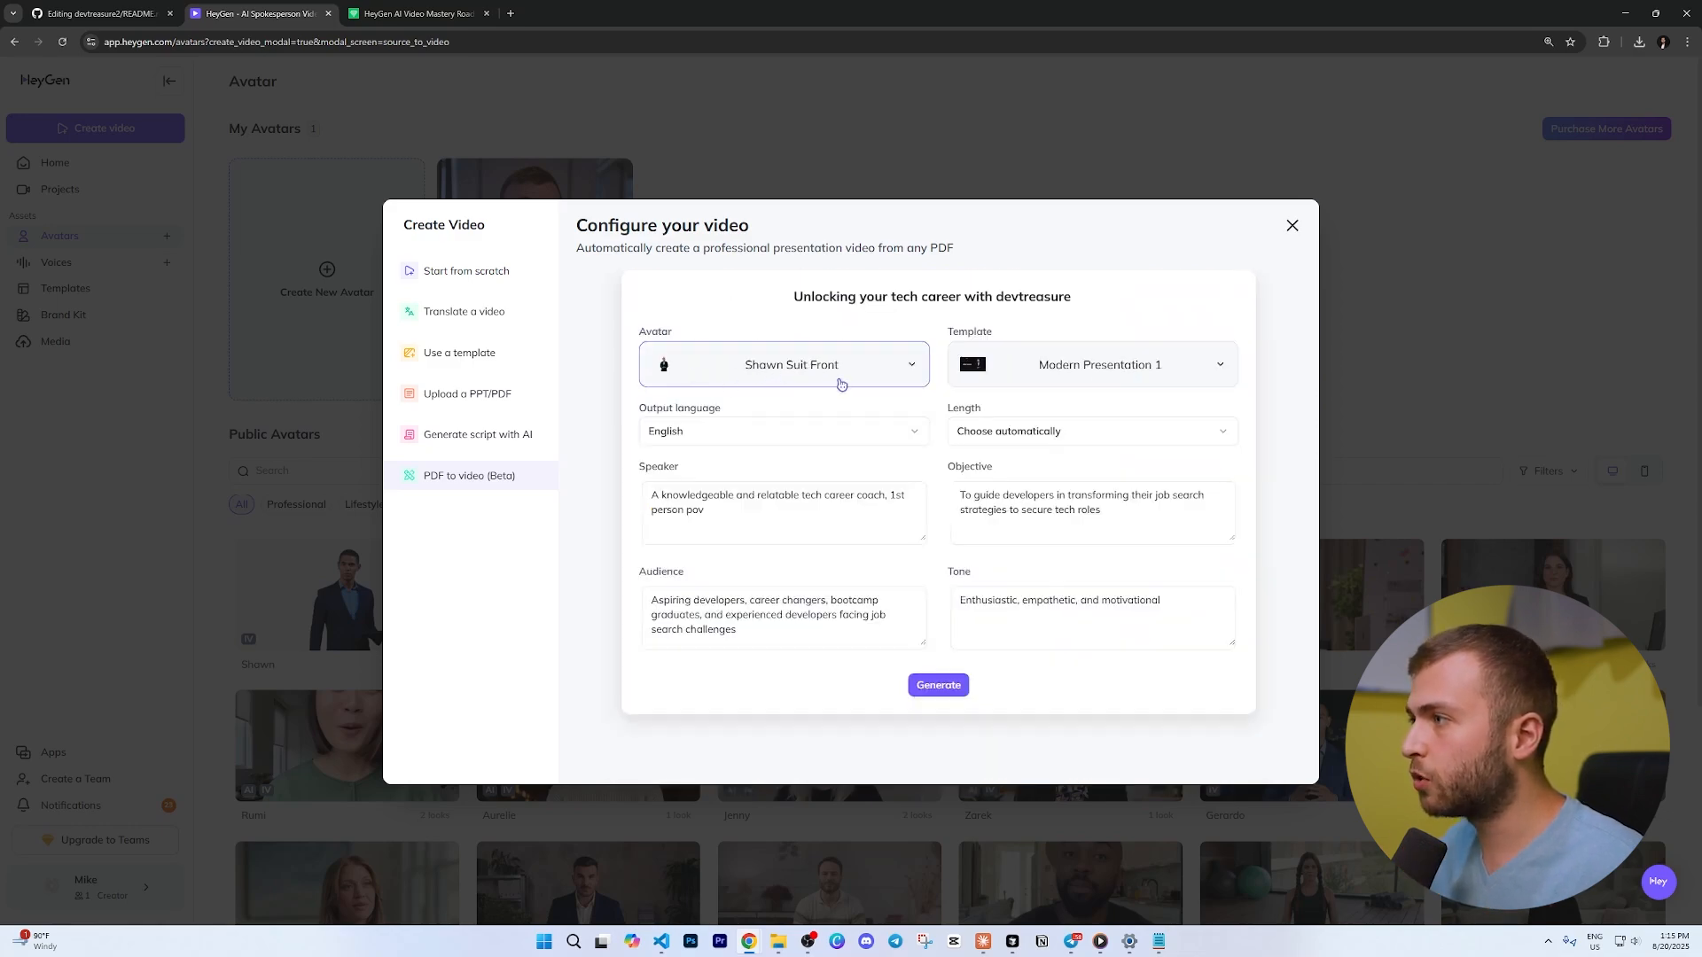
- Look through the available presentation templates and output languages, keeping Modern Presentation 1 and English
{"action": "left_click", "coordinate": [1077, 375]}
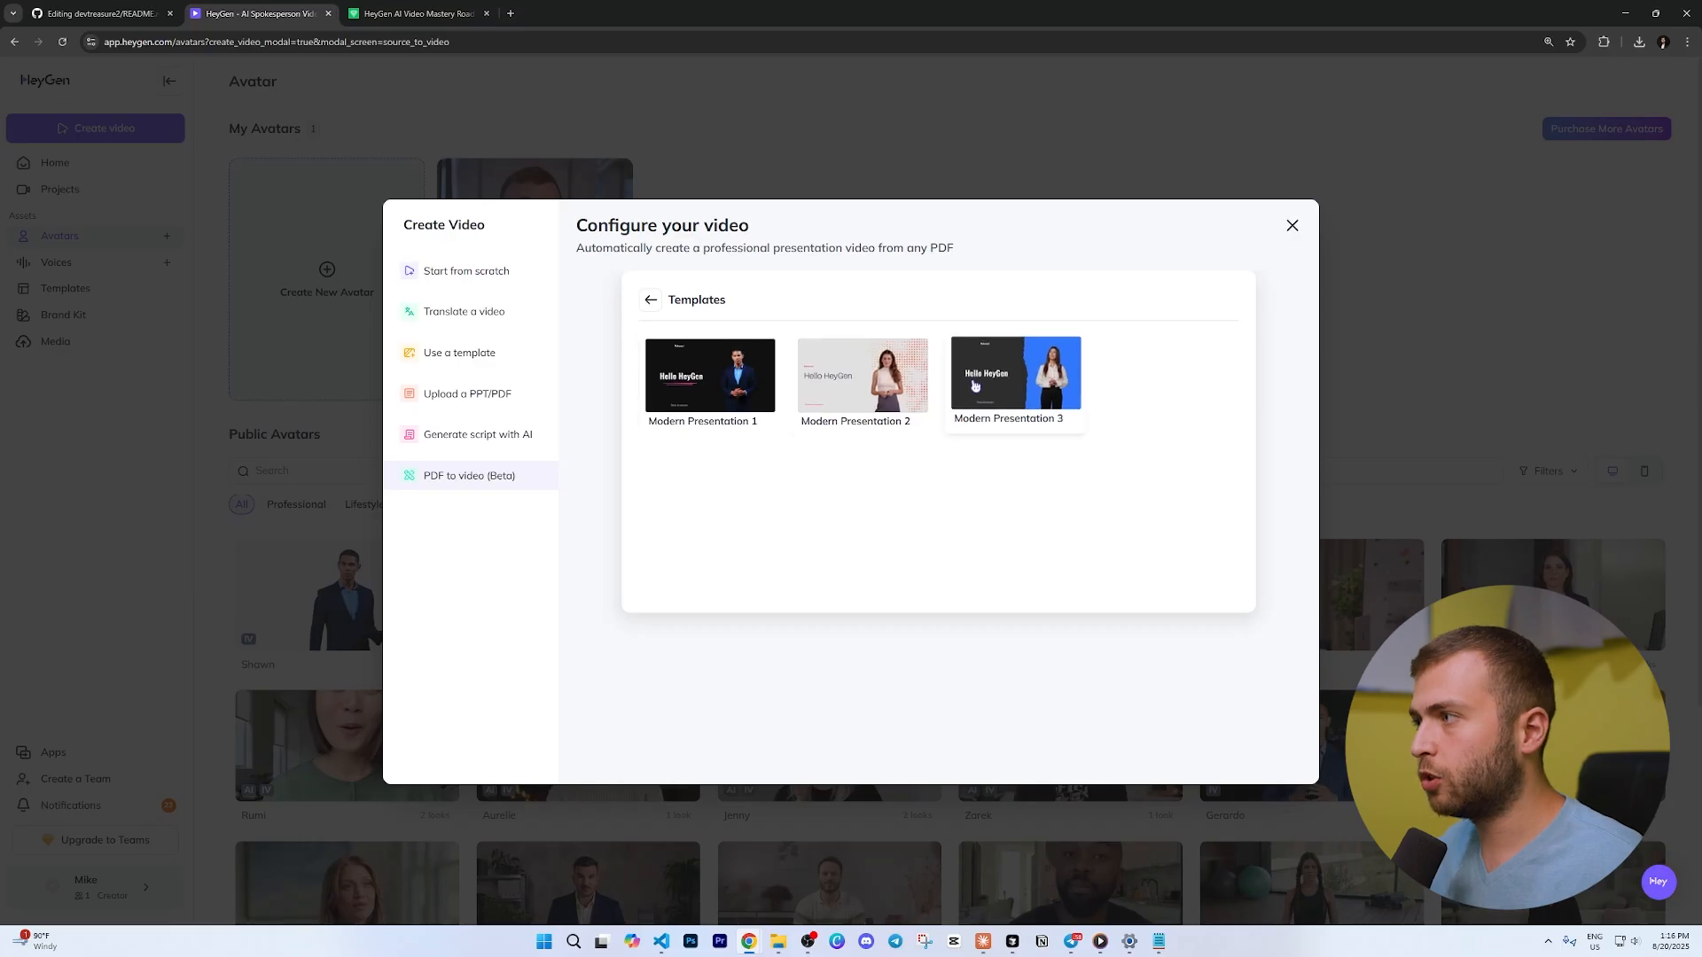
{"action": "left_click", "coordinate": [650, 301]}
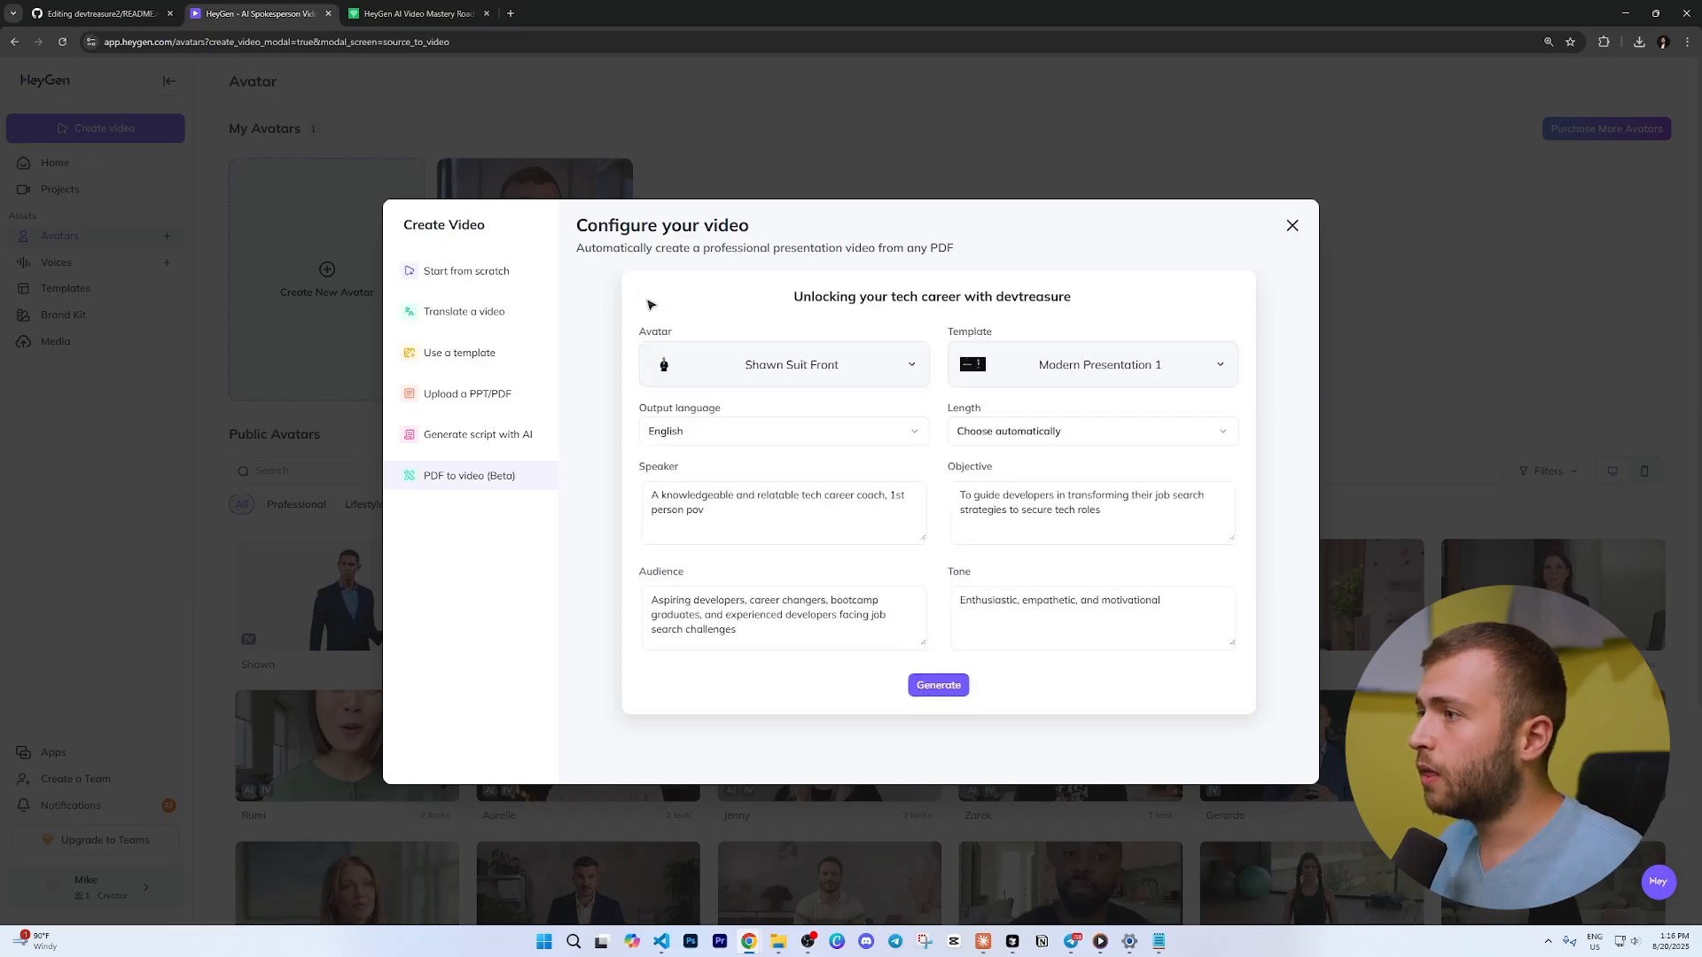
{"action": "left_click", "coordinate": [693, 445]}
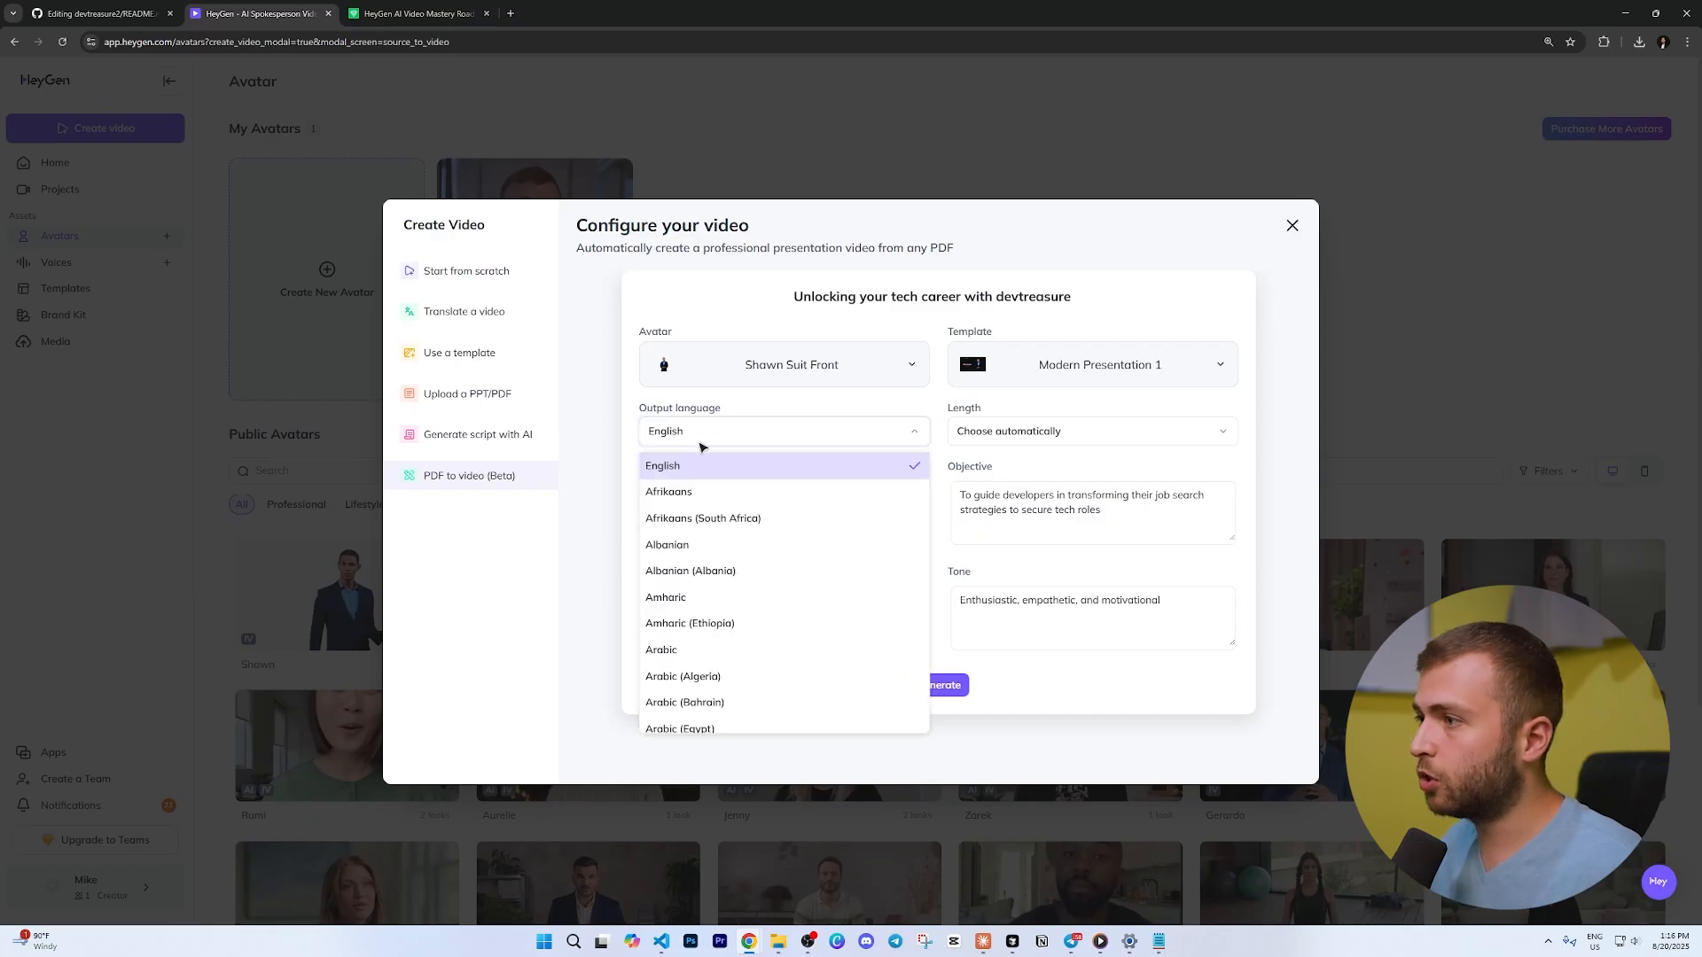
{"action": "scroll", "coordinate": [700, 681], "scroll_direction": "down", "scroll_amount": 10}
{"action": "scroll", "coordinate": [703, 681], "scroll_direction": "down", "scroll_amount": 5}
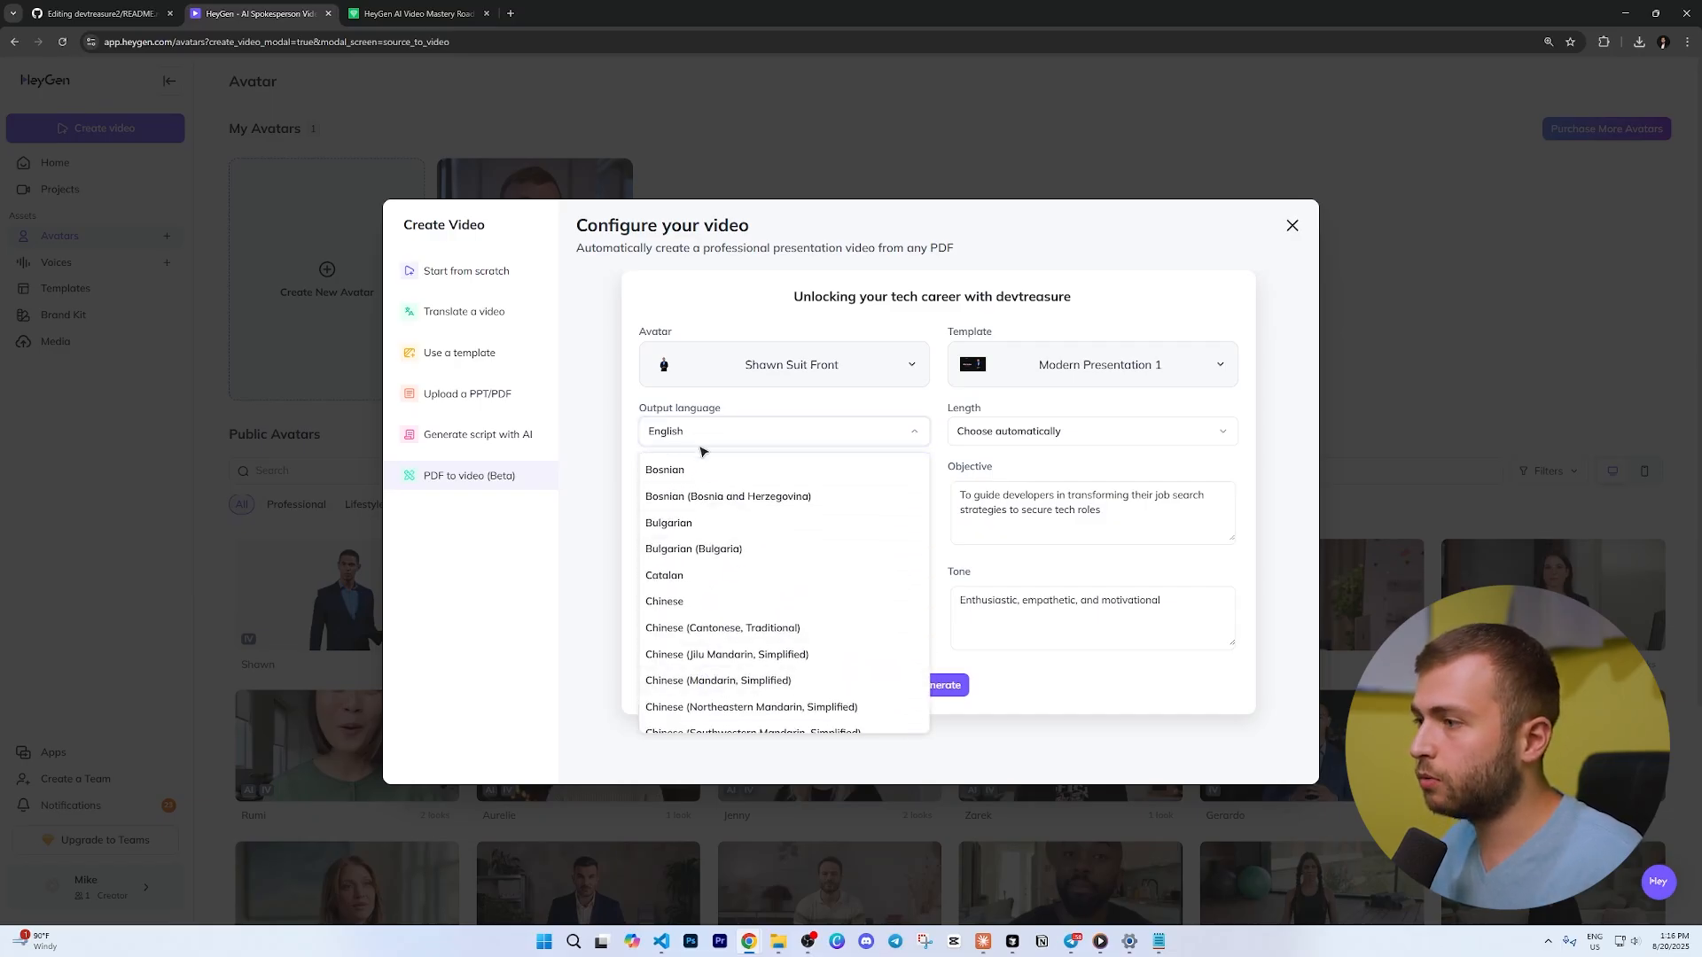
- Set the video length to Under 1 minute, then generate the video with the suggested speaker, objective, audience and tone descriptions
{"action": "left_click", "coordinate": [1008, 443]}
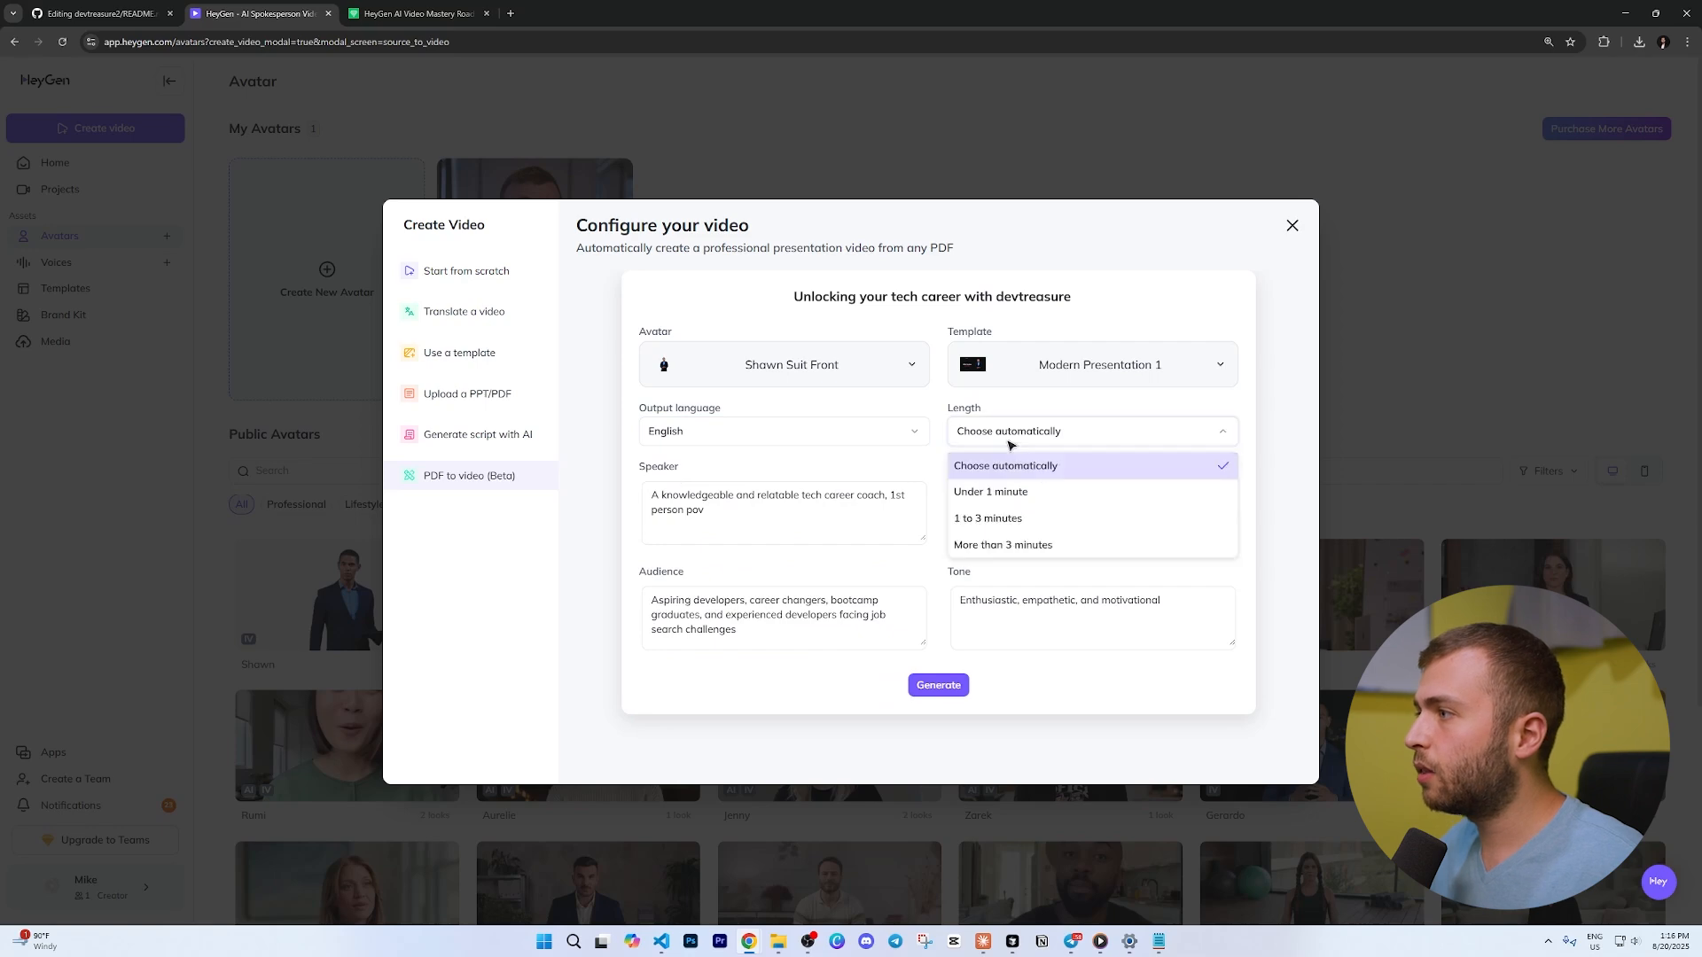
{"action": "left_click", "coordinate": [1007, 499]}
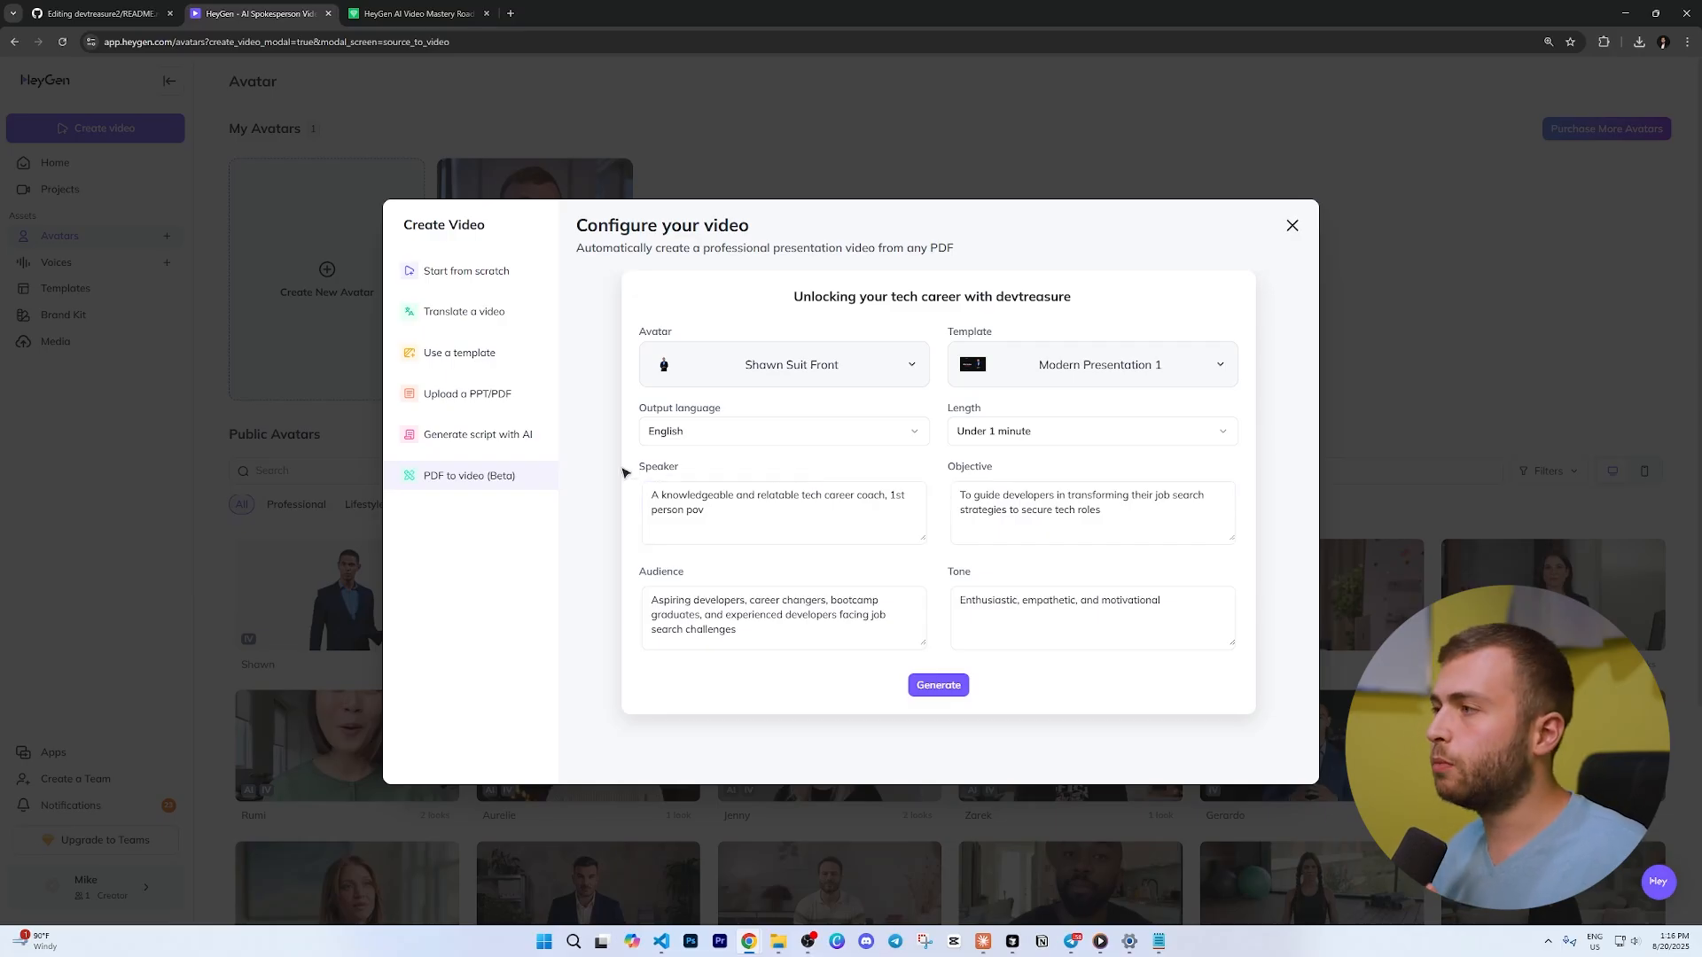
{"action": "left_click", "coordinate": [654, 510]}
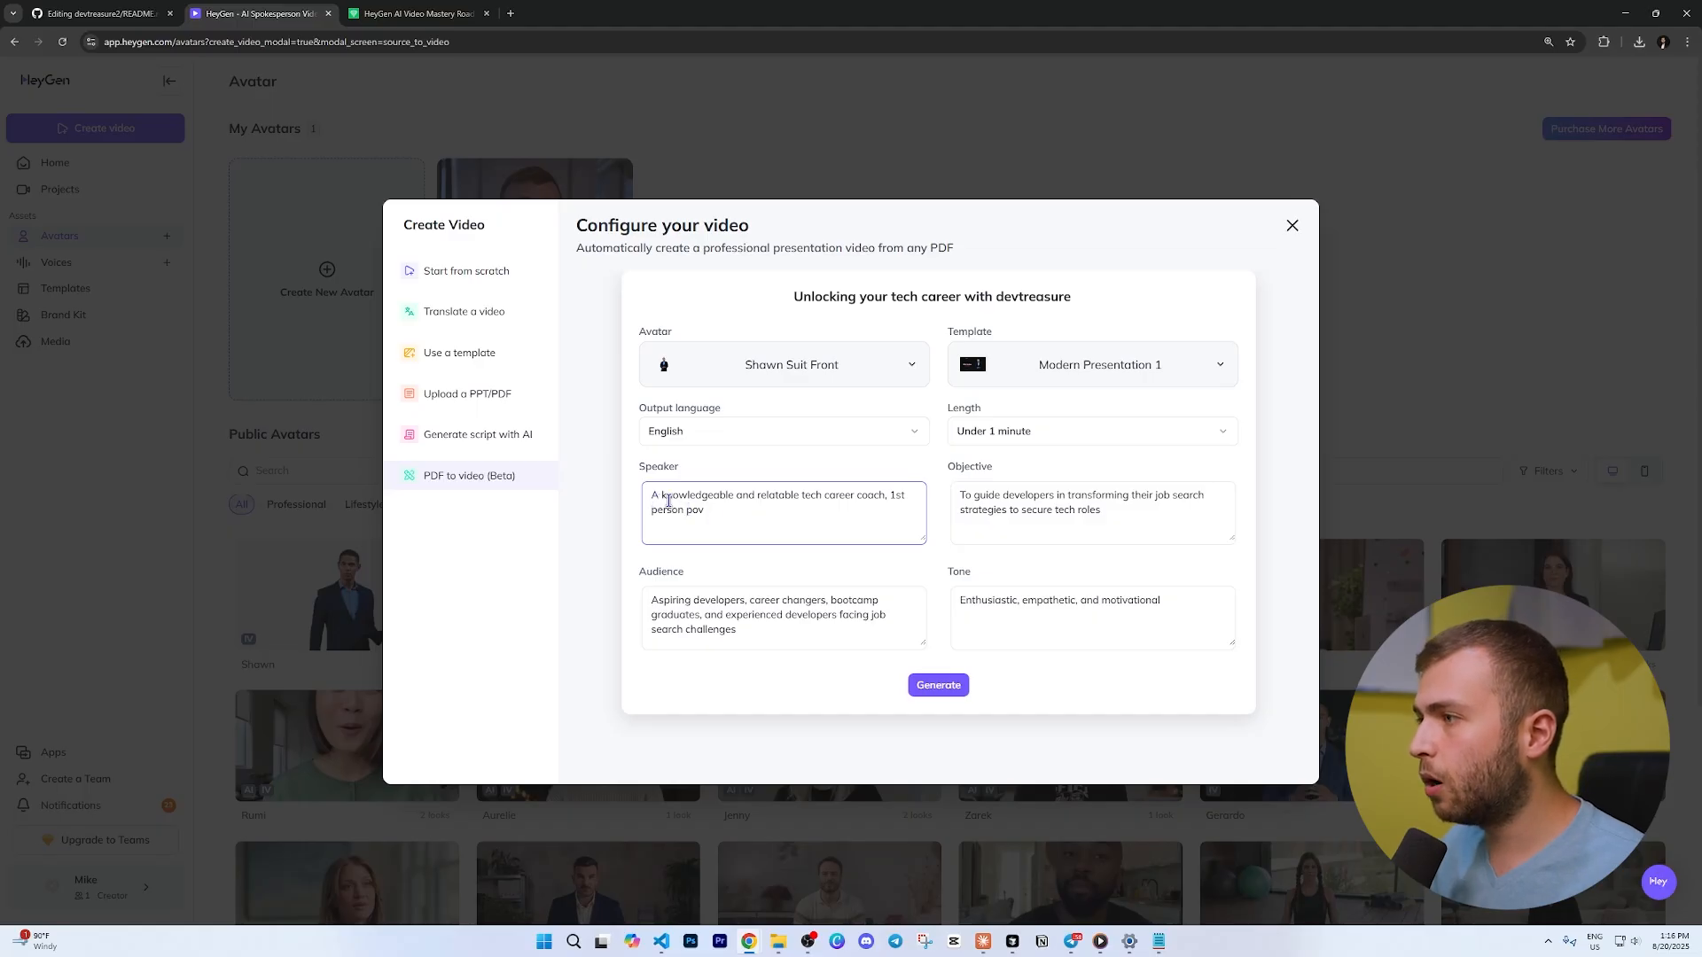
{"action": "left_click", "coordinate": [993, 532]}
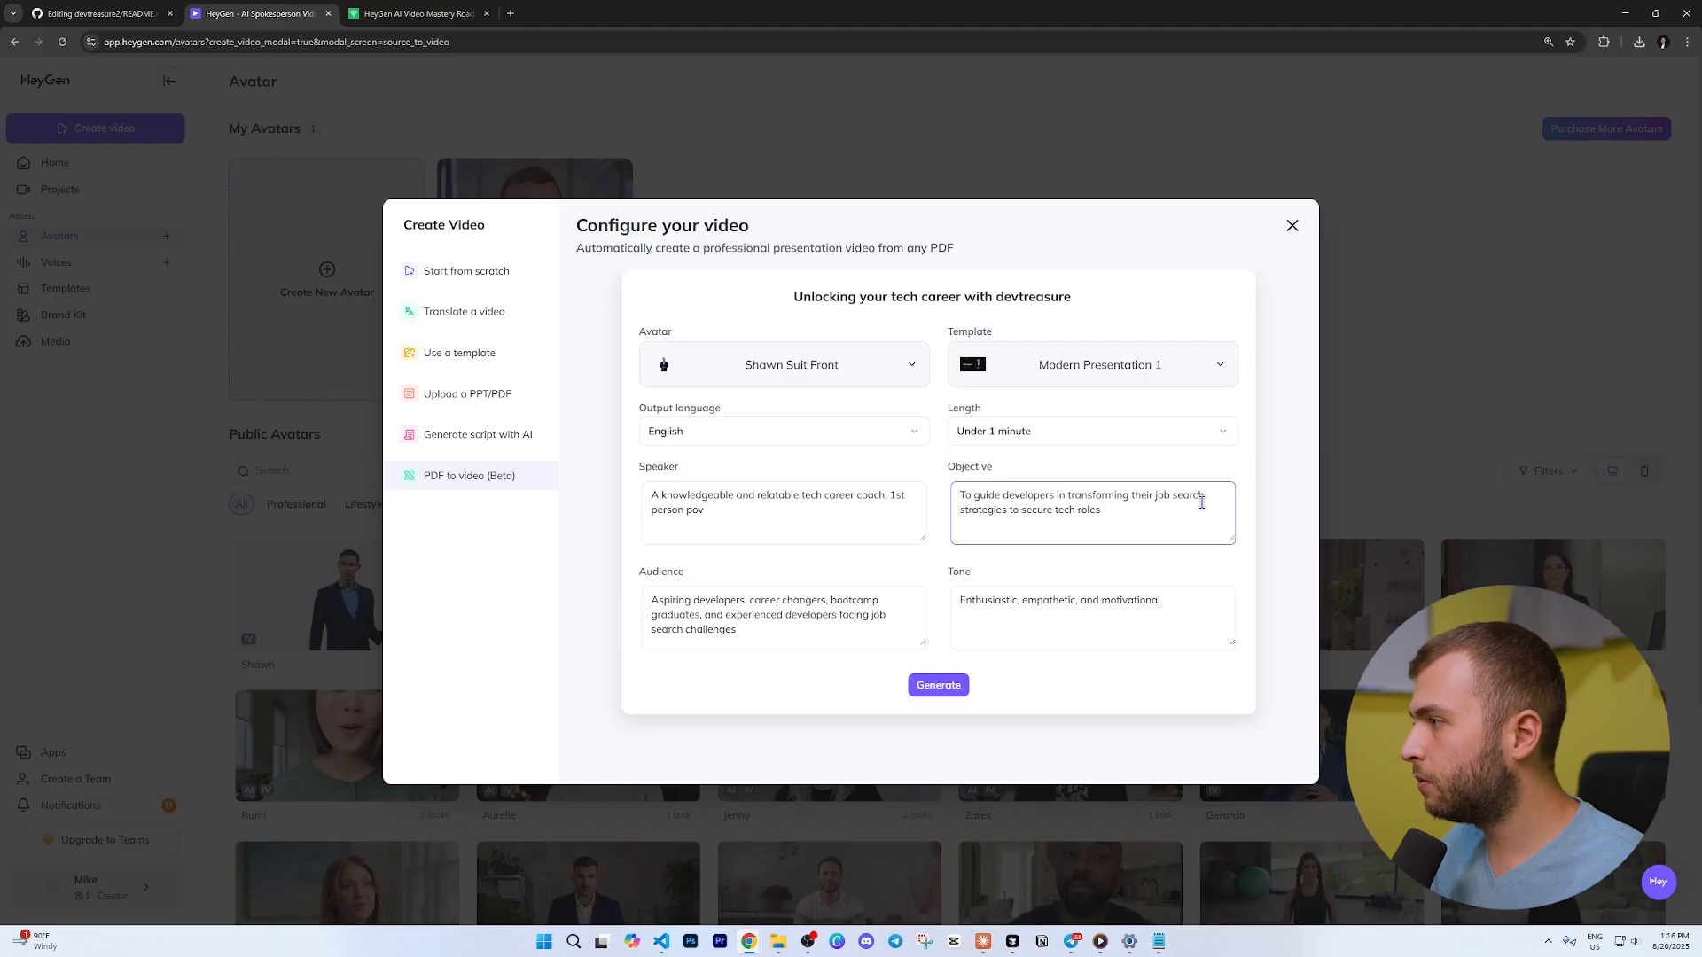
{"action": "left_click", "coordinate": [661, 598]}
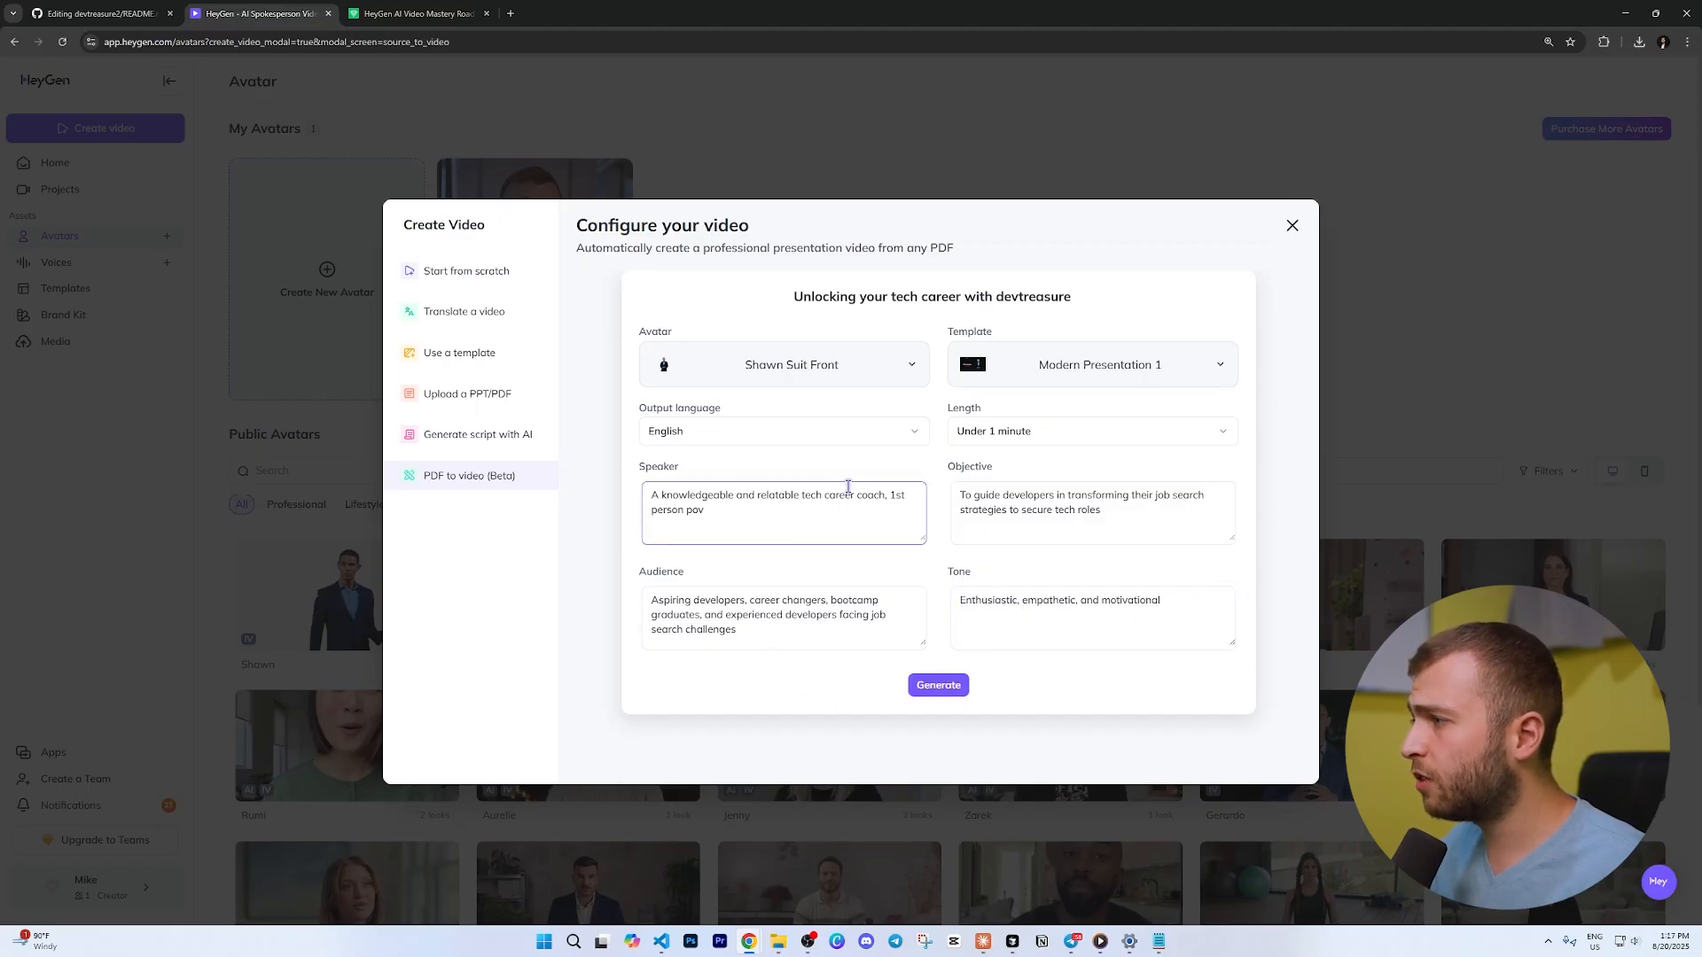
{"action": "left_click", "coordinate": [934, 692]}
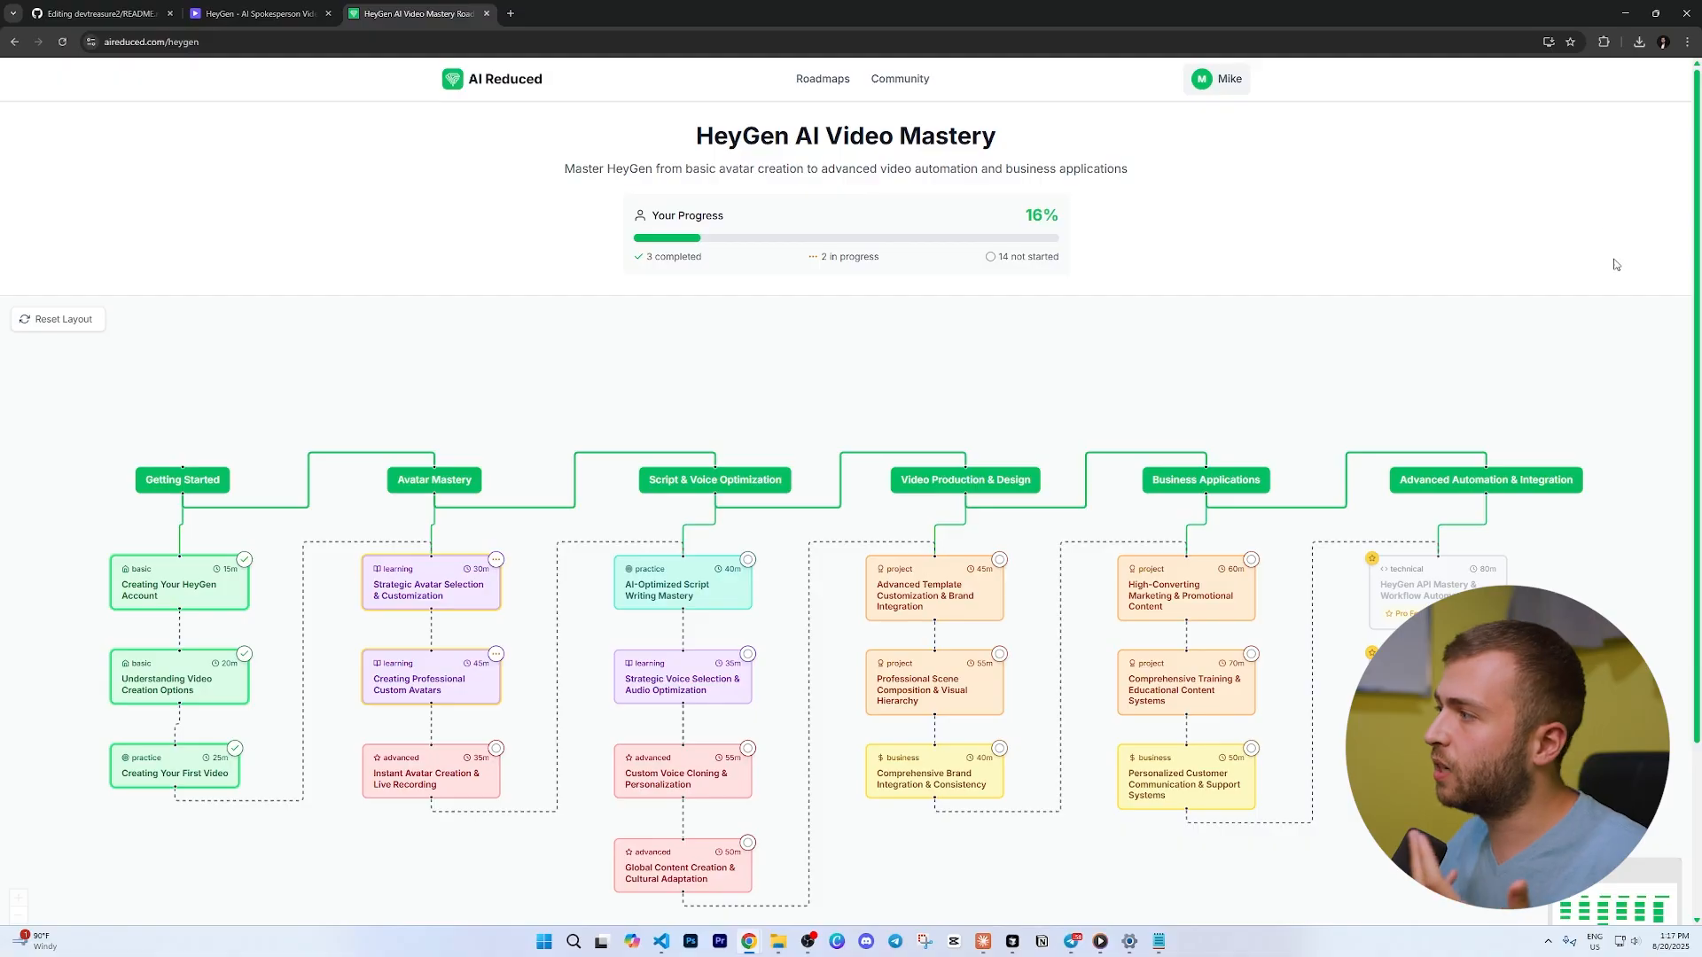
- Look over the HeyGen AI Video Mastery roadmap on the AI Reduced site, including its course stages and topics
{"action": "scroll", "coordinate": [202, 829], "scroll_direction": "up", "scroll_amount": 3}
{"action": "scroll", "coordinate": [355, 811], "scroll_direction": "down", "scroll_amount": 2}
{"action": "left_click_drag", "start_coordinate": [355, 811], "coordinate": [350, 662]}
{"action": "left_click_drag", "start_coordinate": [1224, 758], "coordinate": [1228, 840]}
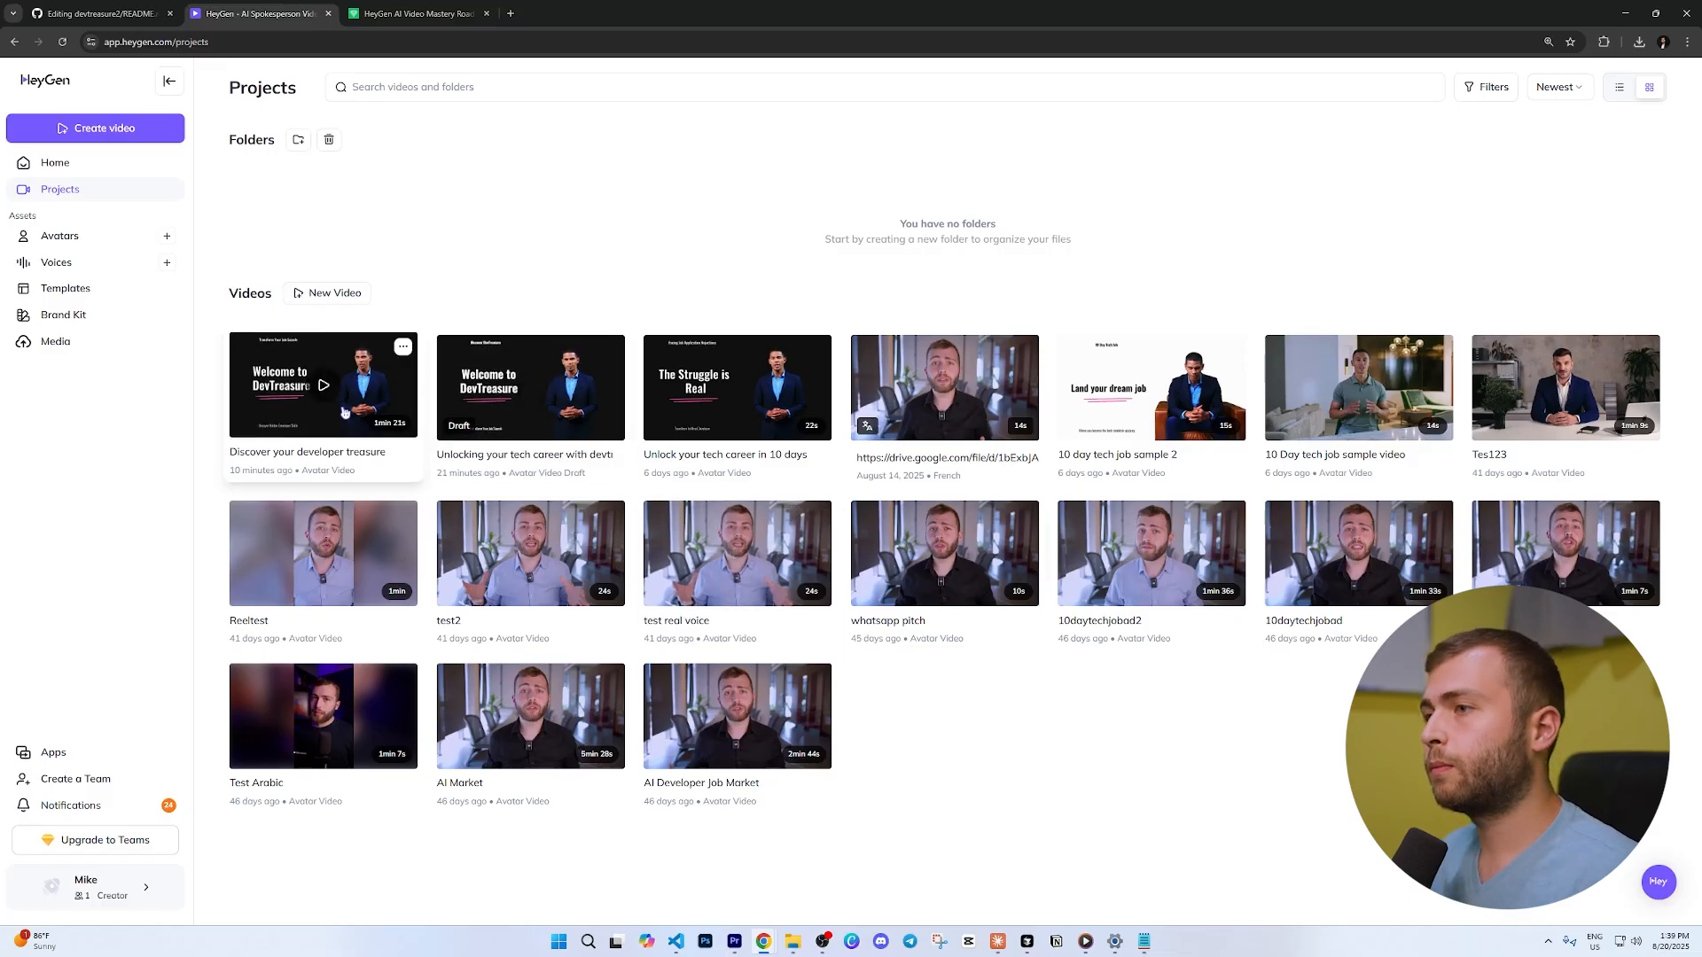
- Open the finished video "Discover your developer treasure" from the HeyGen projects and play it
{"action": "left_click", "coordinate": [376, 433]}
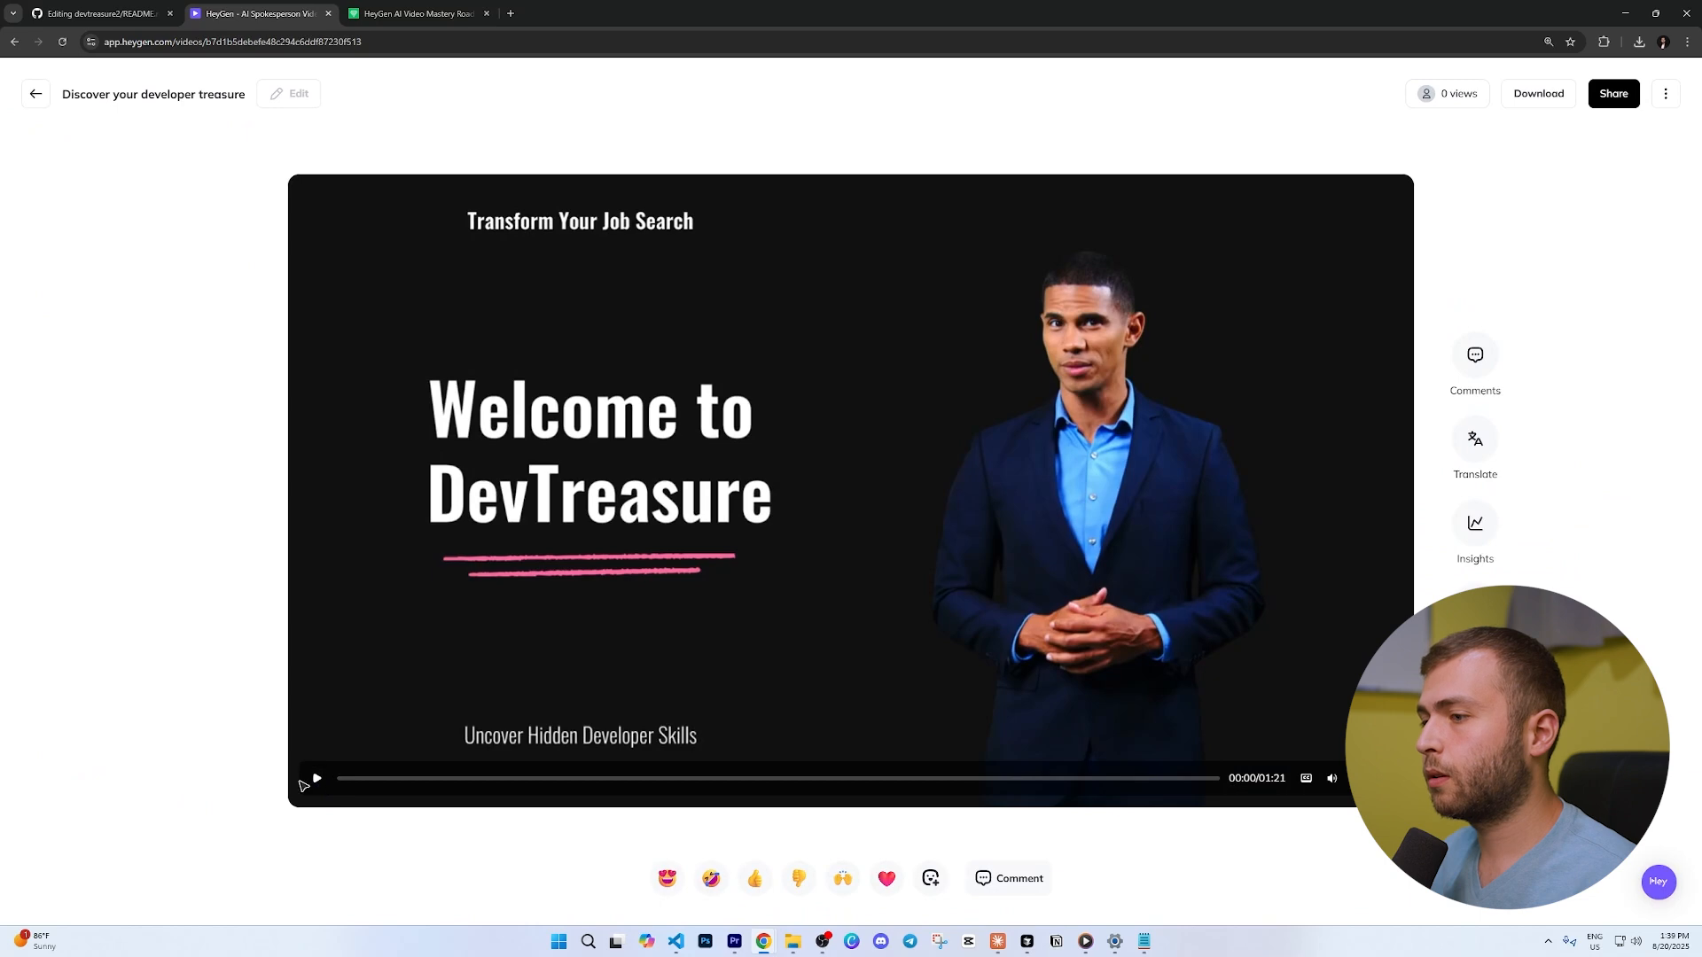
{"action": "left_click", "coordinate": [318, 780]}
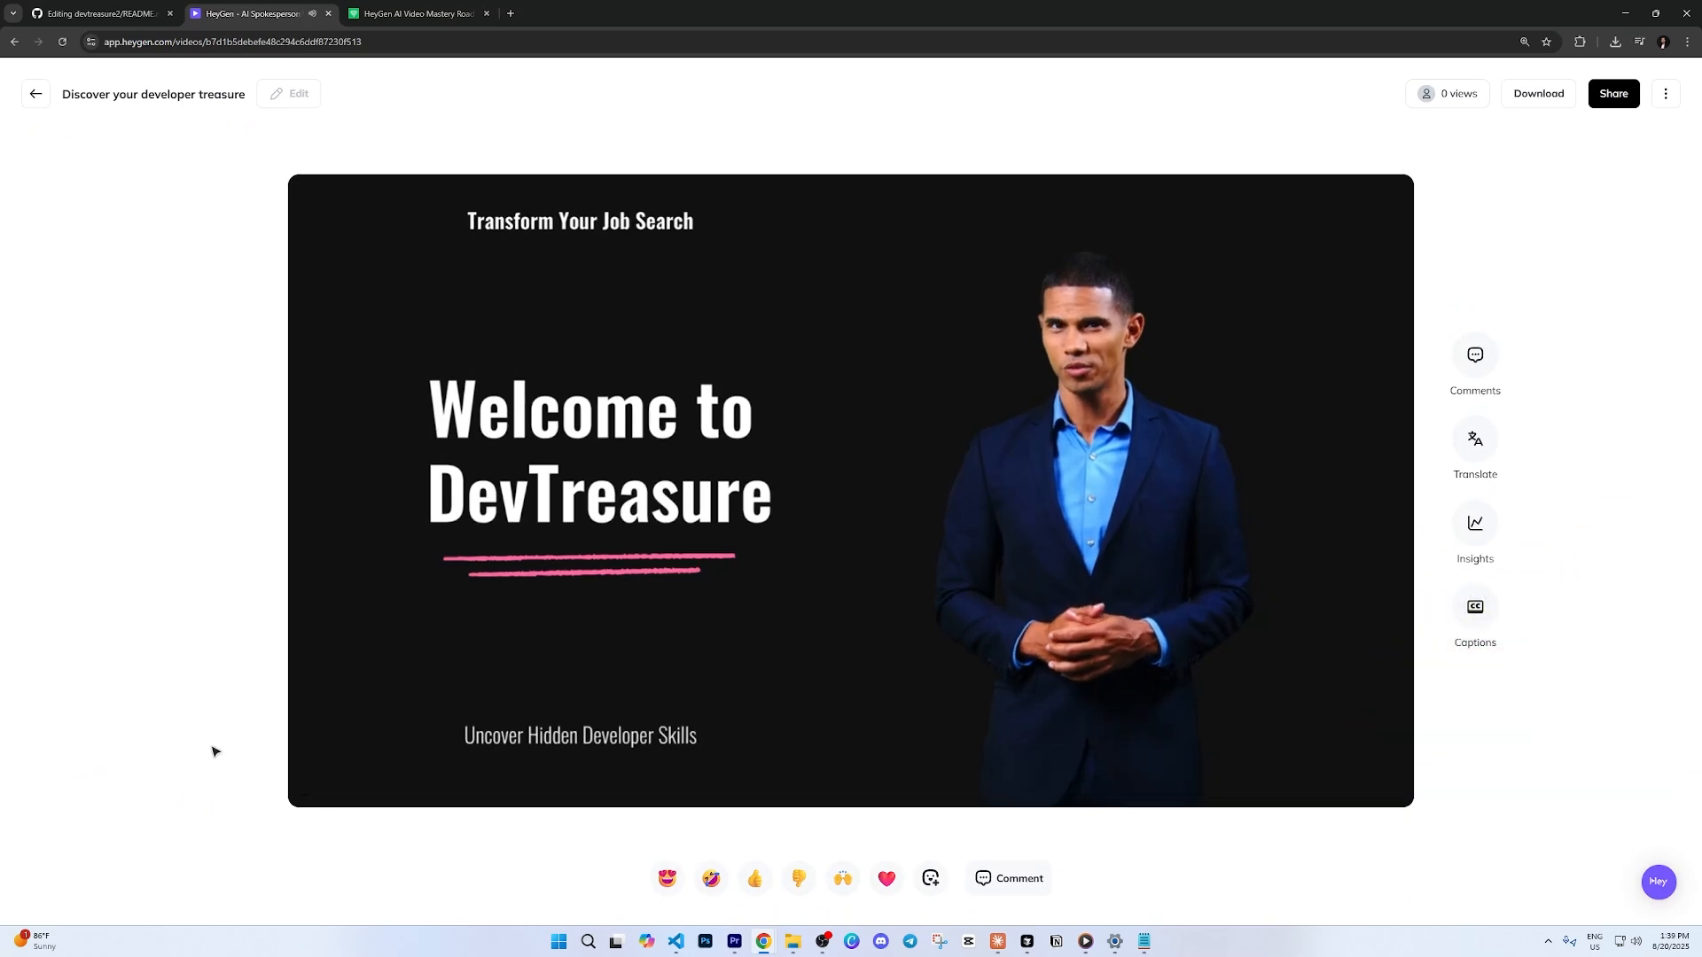